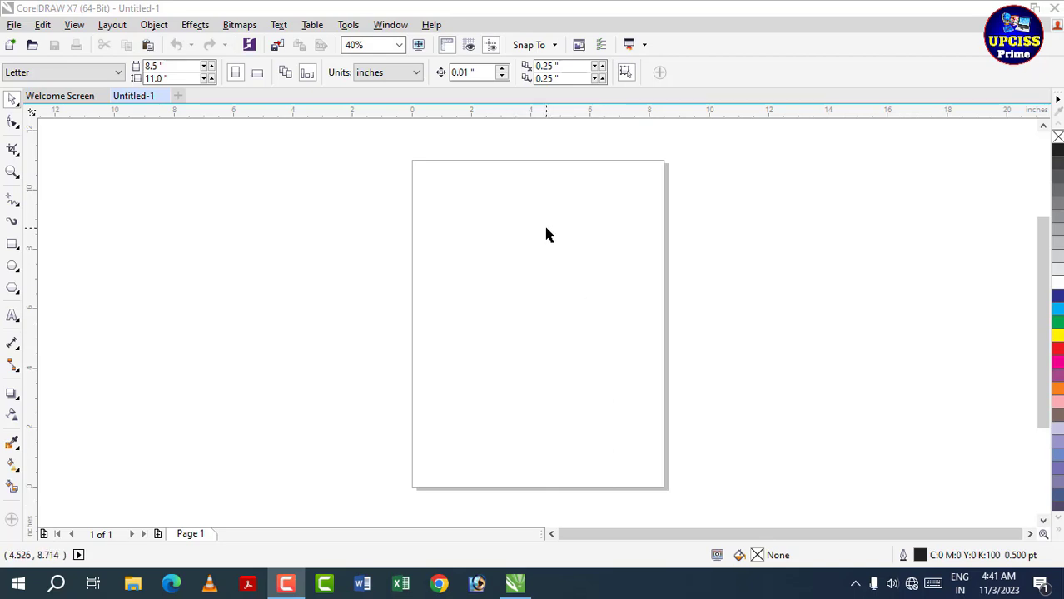
Draw a vertical straight line about 3.96 inches long in the upper part of the page with the Freehand tool.
click(12, 202)
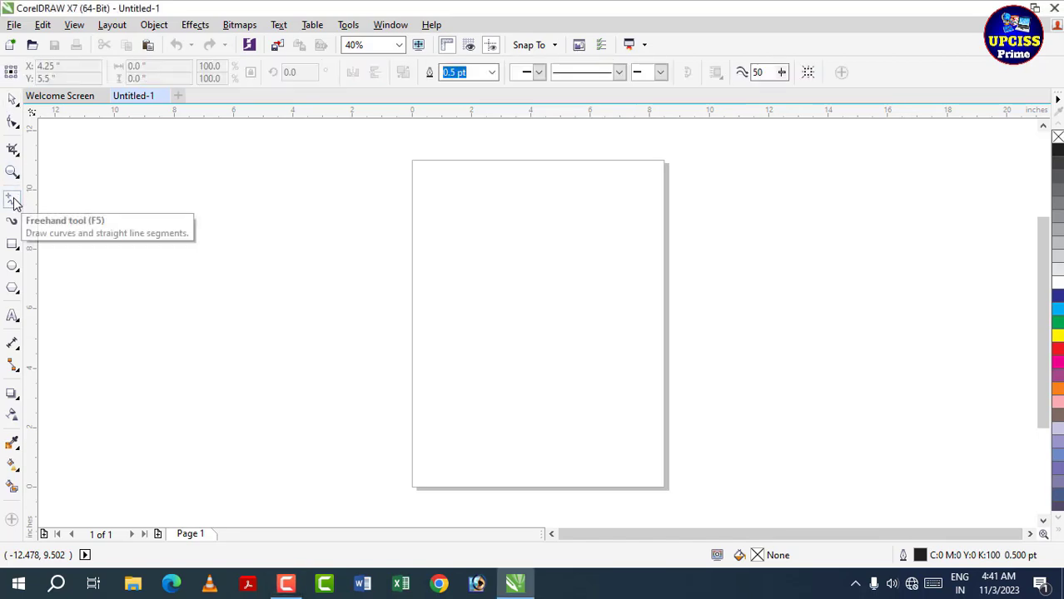
click(508, 194)
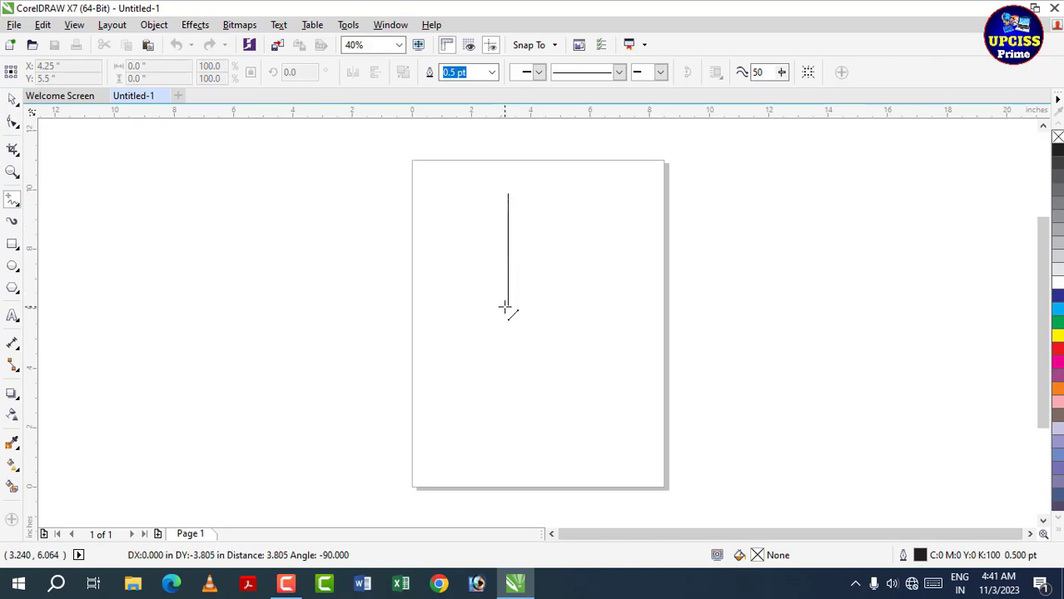
click(506, 314)
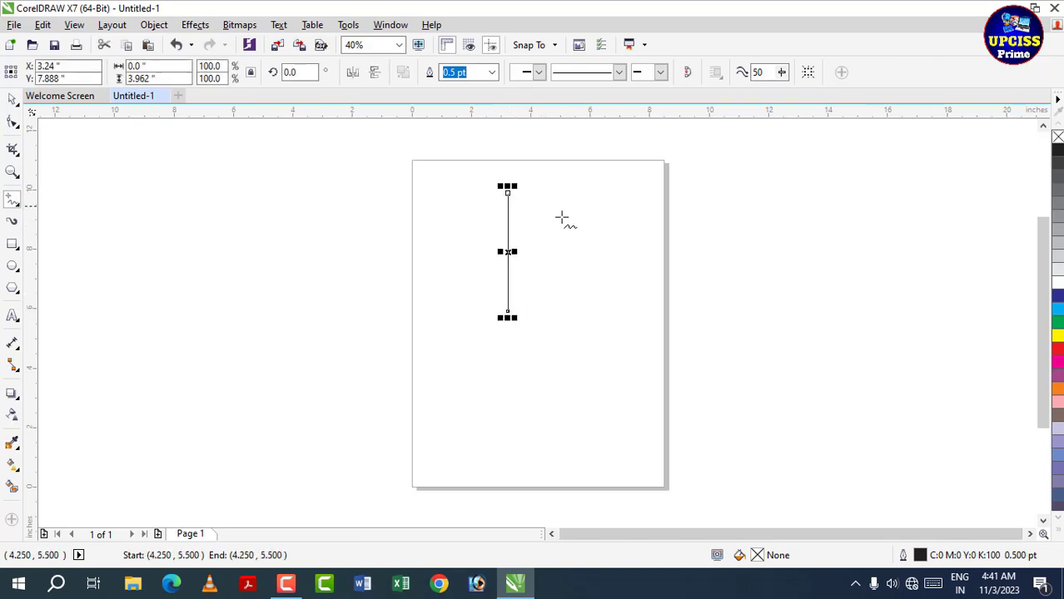
Convert the line to a curve and bend it outward to the left into a half-heart shape.
click(13, 123)
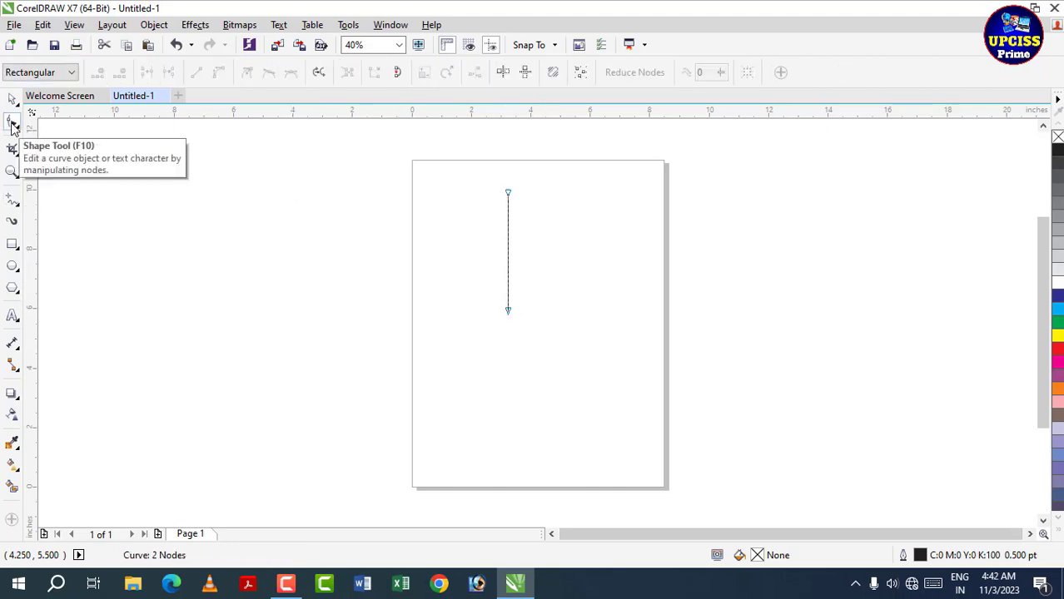
click(507, 248)
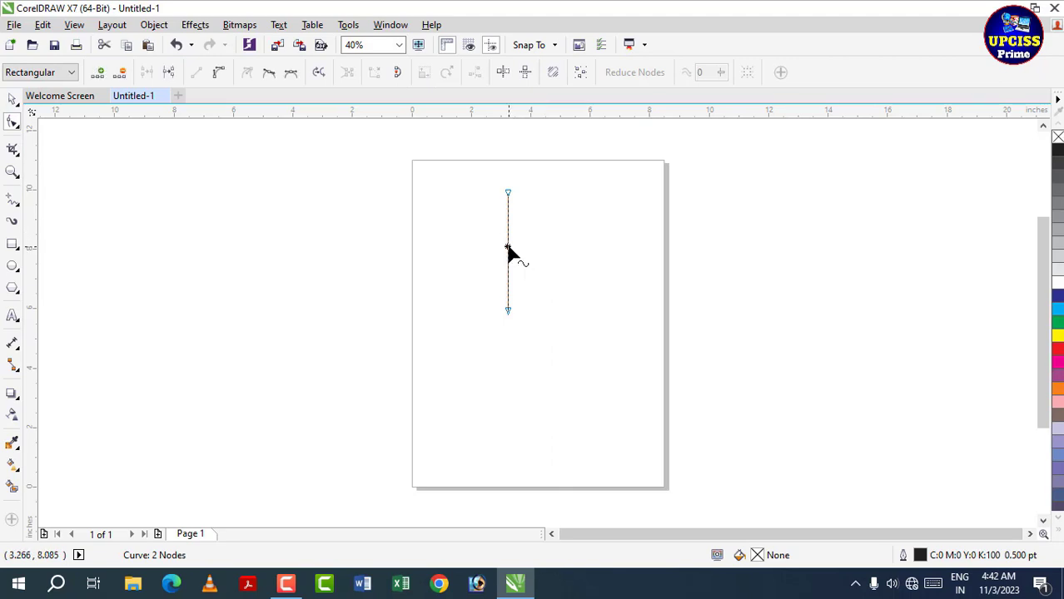
click(219, 75)
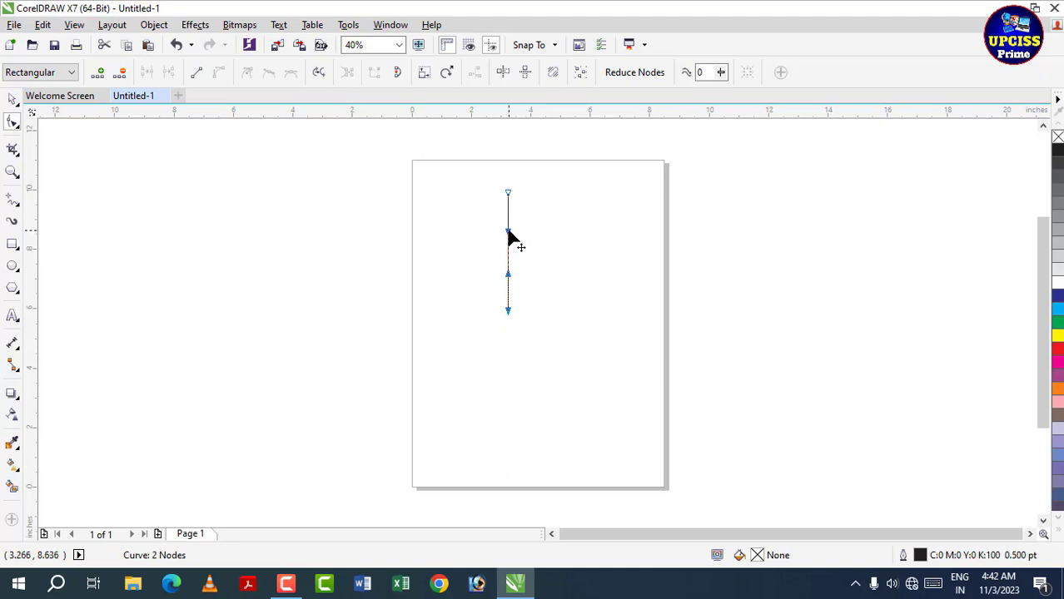
drag(507, 234, 416, 164)
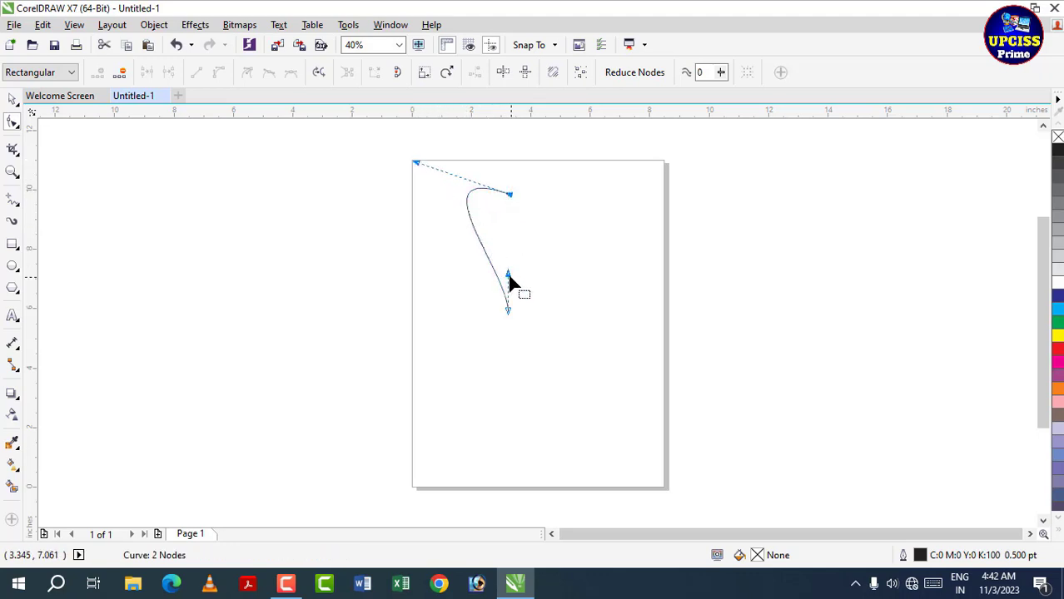
drag(508, 276, 427, 268)
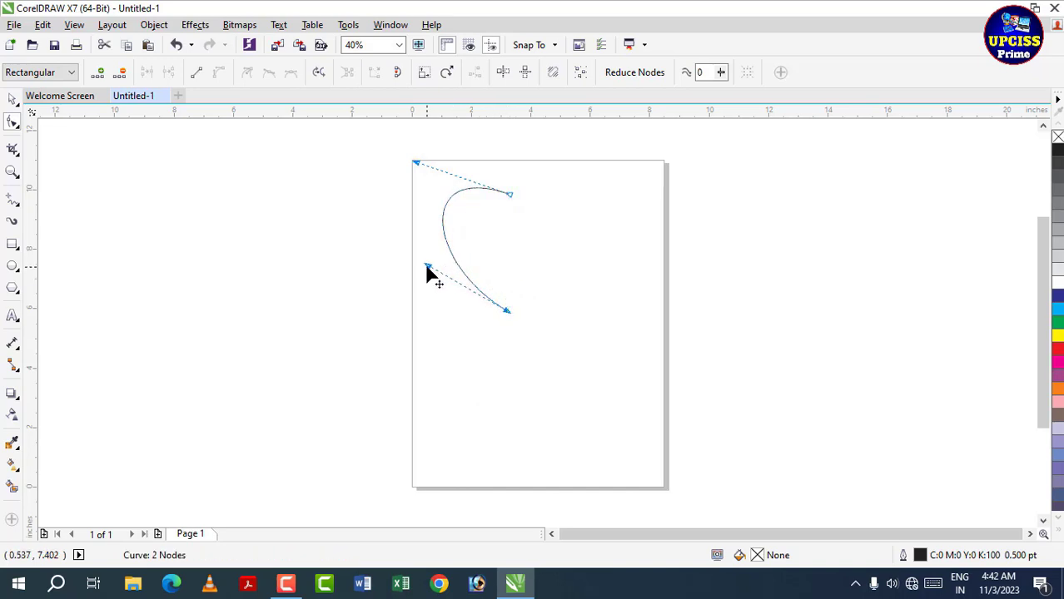
Round the half-heart's upper lobe using an extra node on the upper bend, and remove that node again.
double_click(450, 199)
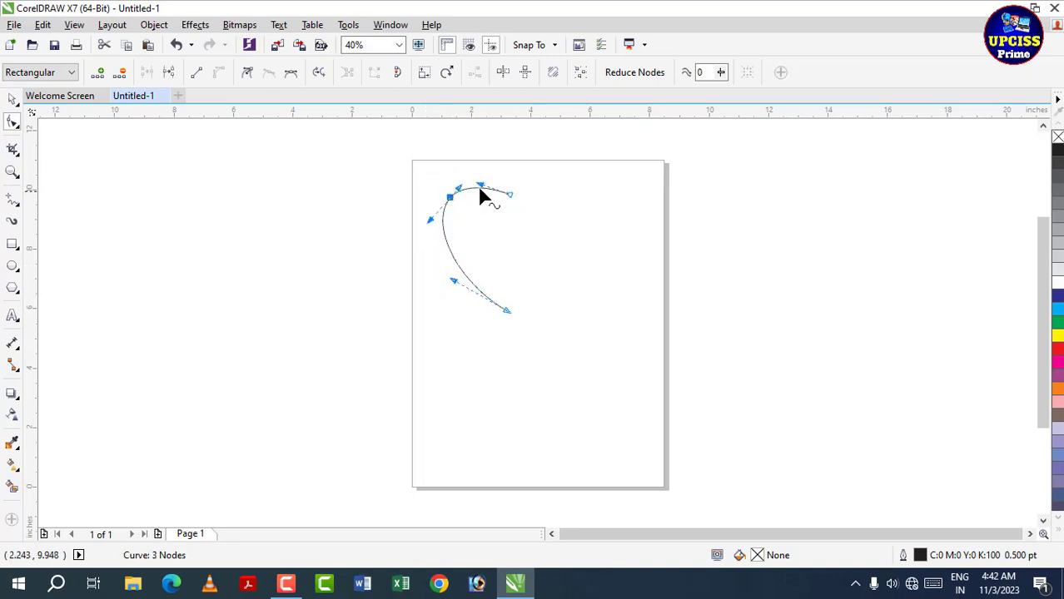
drag(479, 185, 445, 191)
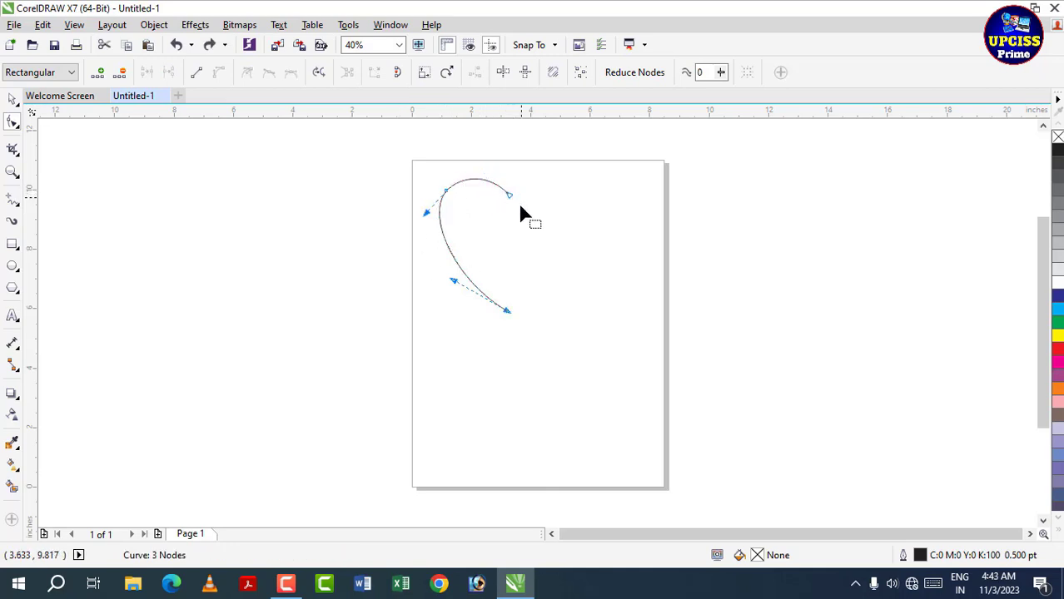
double_click(447, 193)
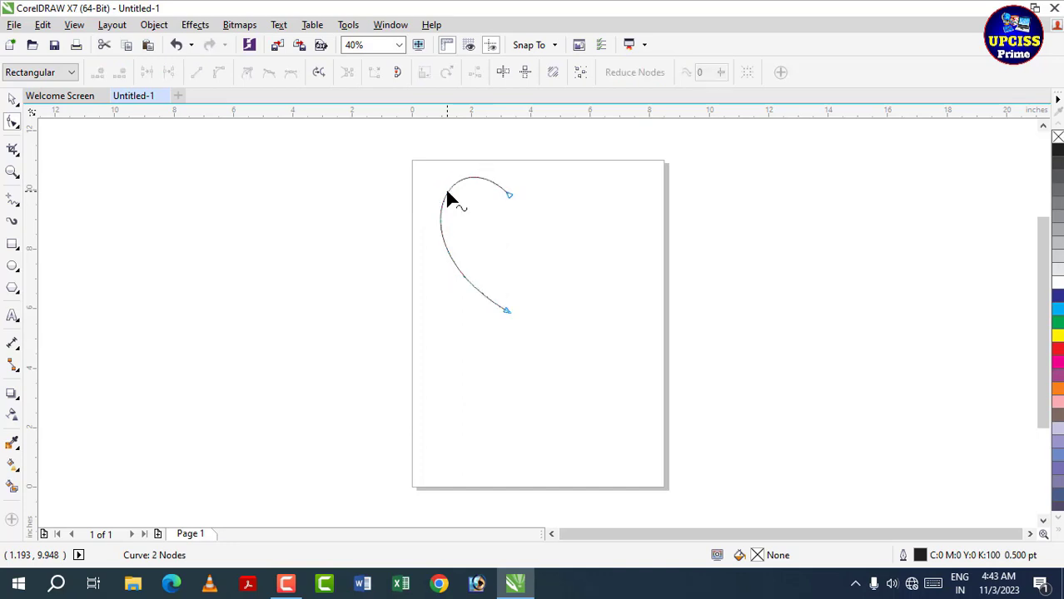
Pull the control handle of the curve's lower end farther outward to widen the half-heart.
click(508, 309)
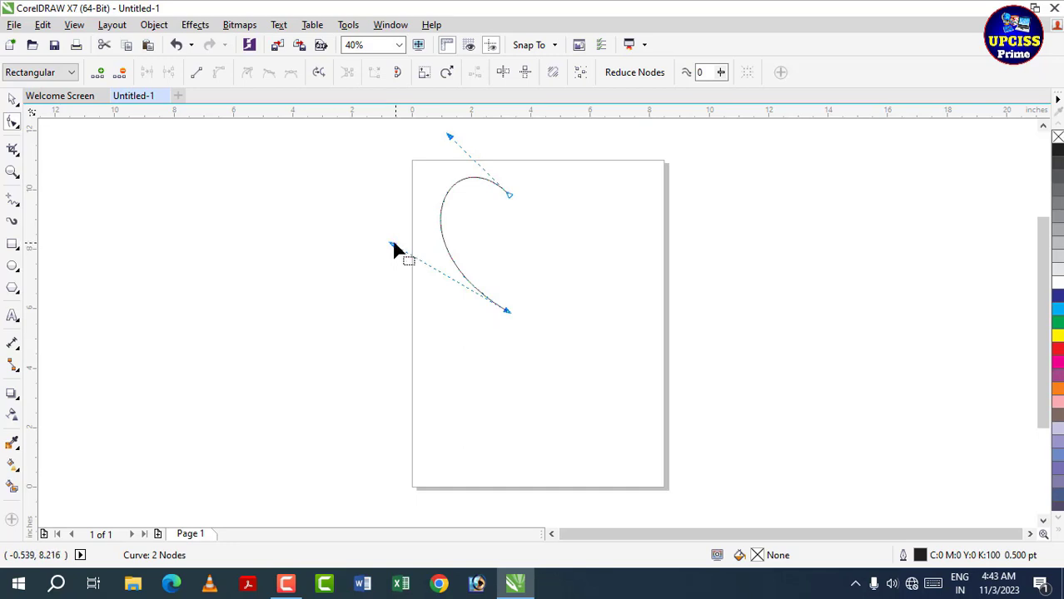
drag(392, 245, 378, 247)
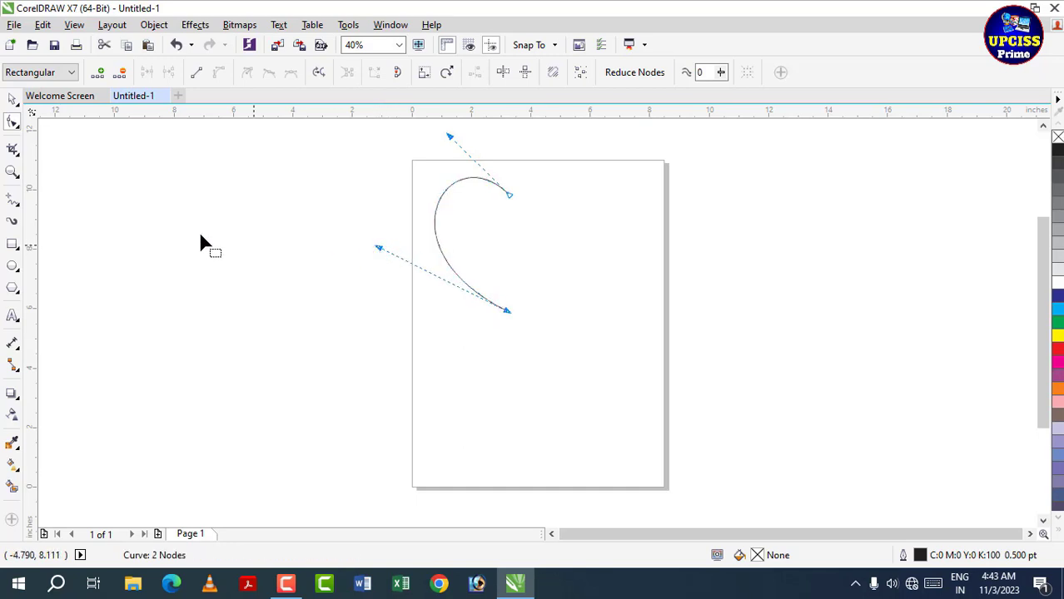
drag(378, 248, 366, 252)
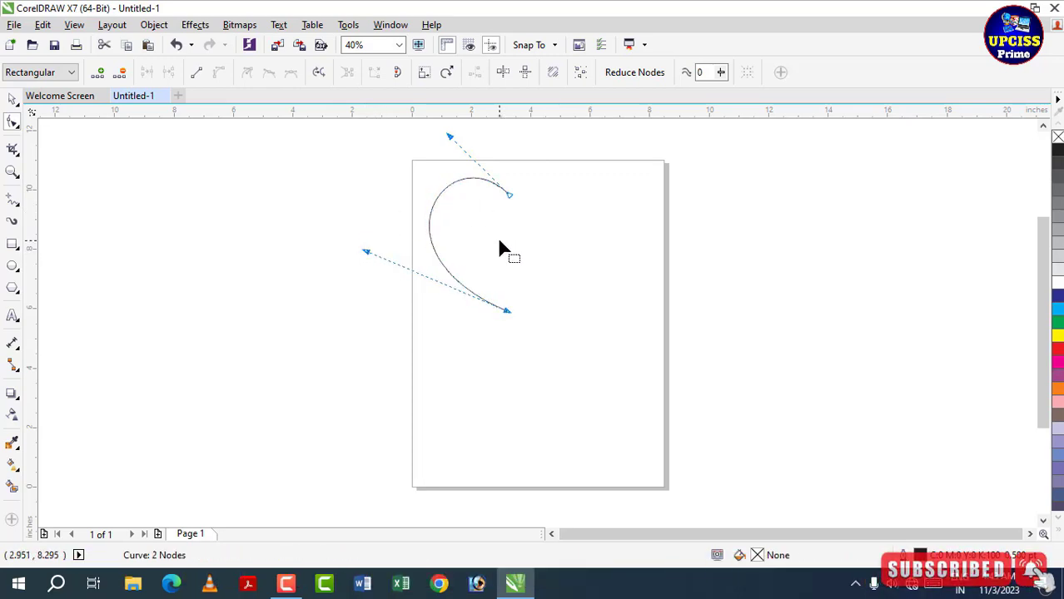
Make a horizontally mirrored copy of the half-heart on its right side to complete the heart outline.
click(14, 100)
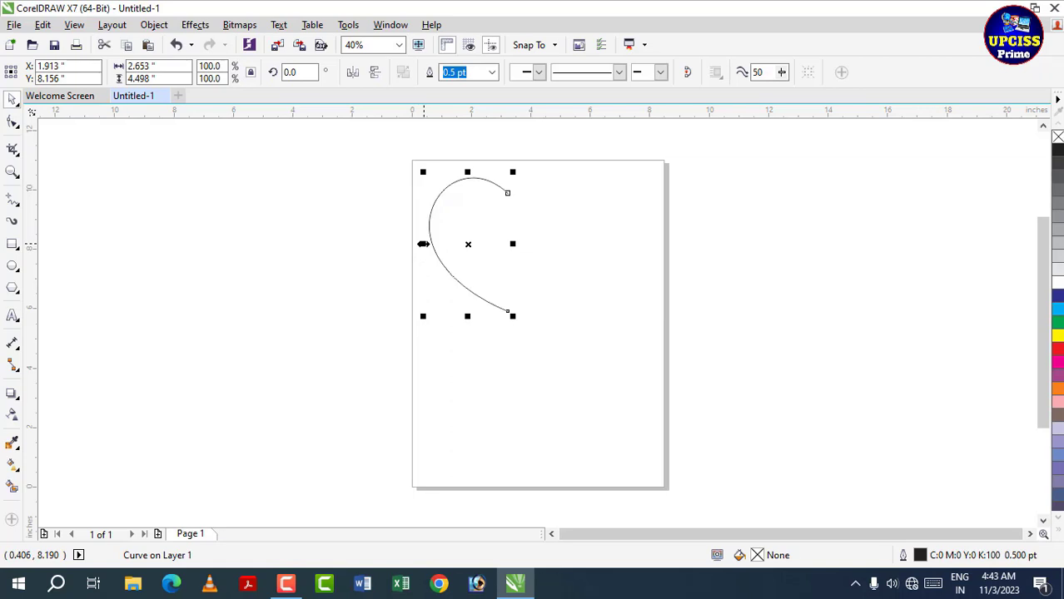
key(ctrl+z)
drag(423, 245, 518, 252)
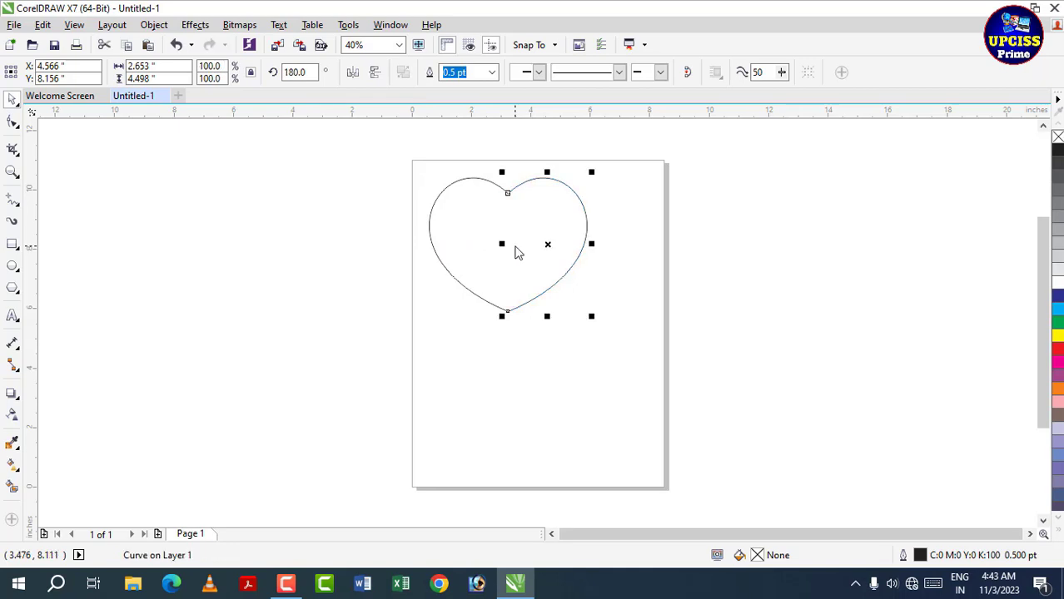
click(680, 277)
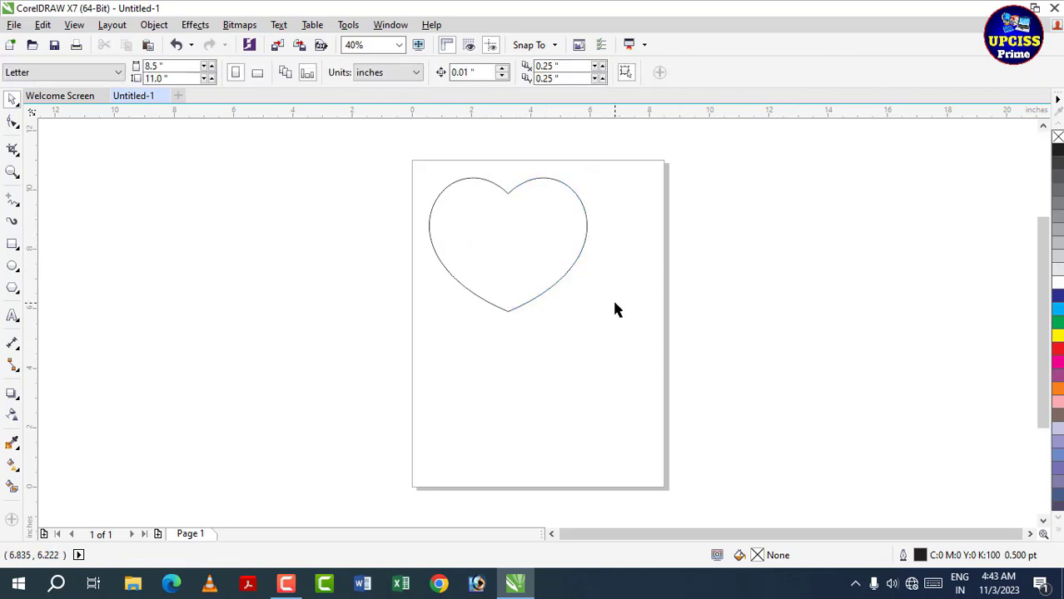
Smart Fill the heart outline with dark blue and no outline, and move the filled heart off the page to the right.
click(12, 487)
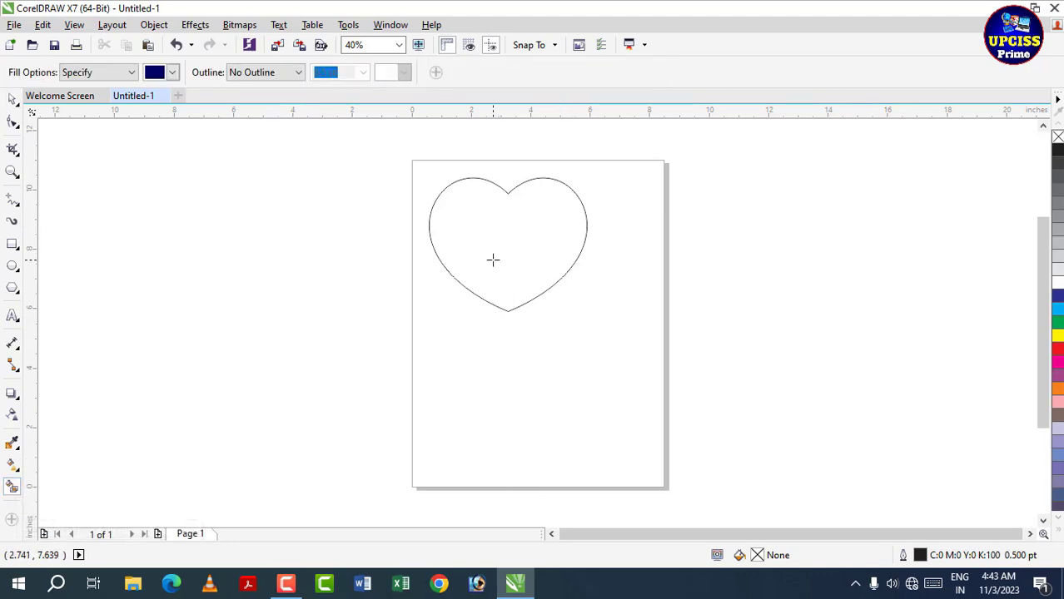
click(501, 252)
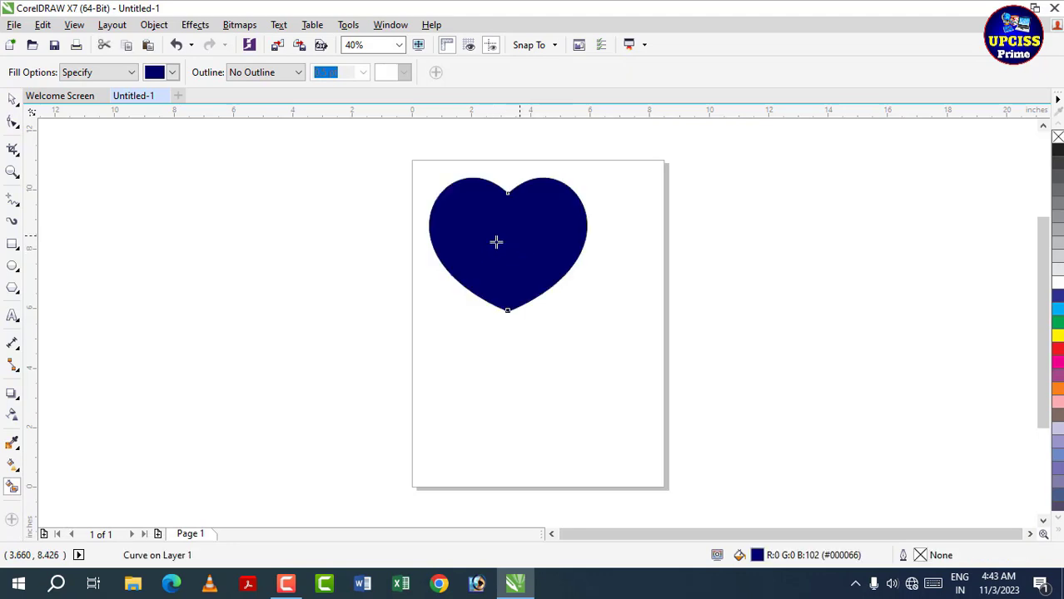
click(12, 99)
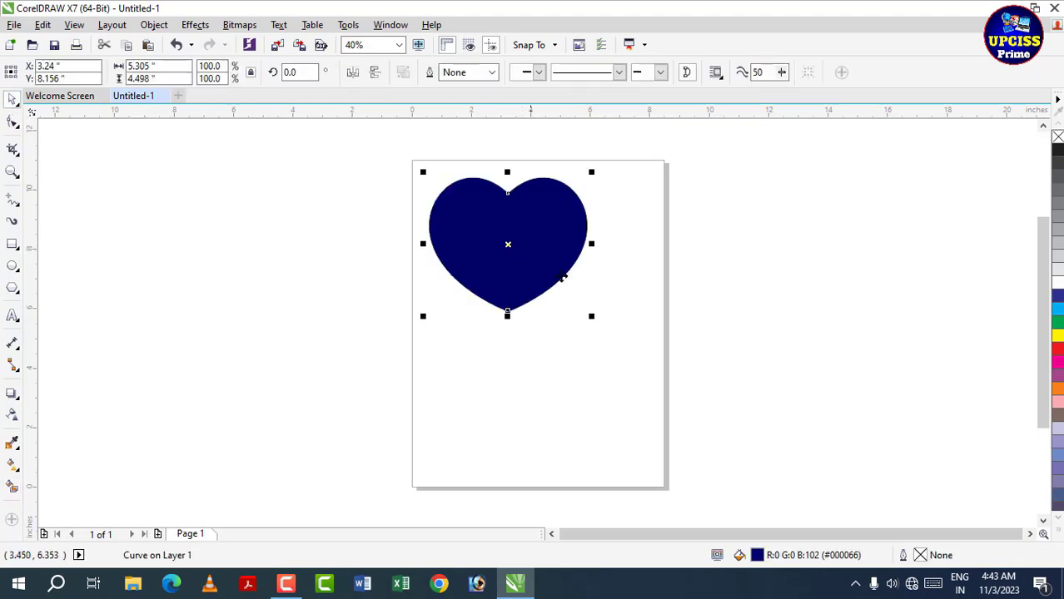
drag(518, 229, 759, 224)
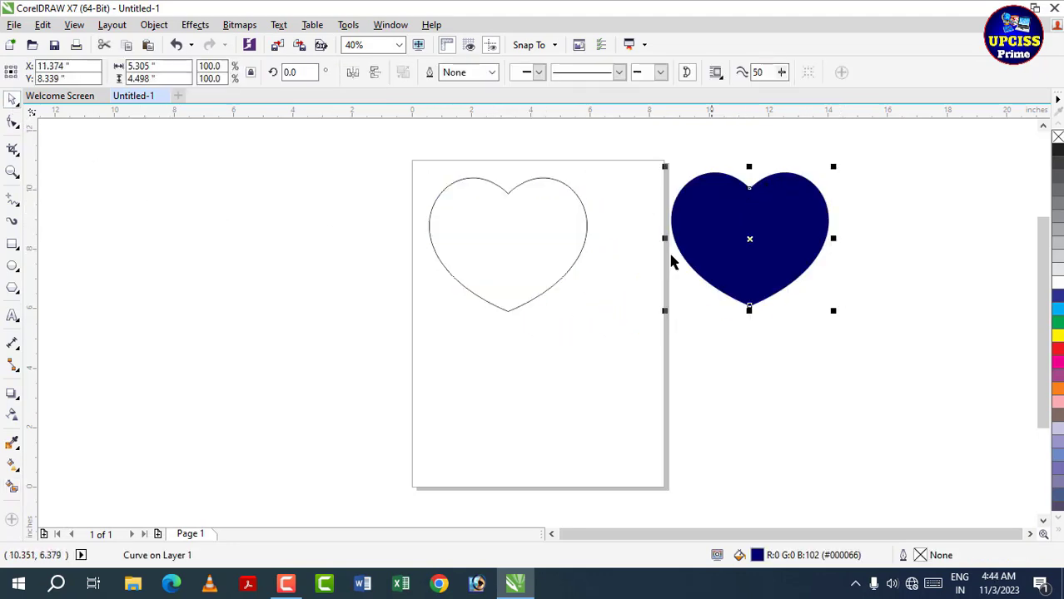
Delete both original outline curves from the page and move the filled heart back onto its upper part.
key(Tab)
click(654, 278)
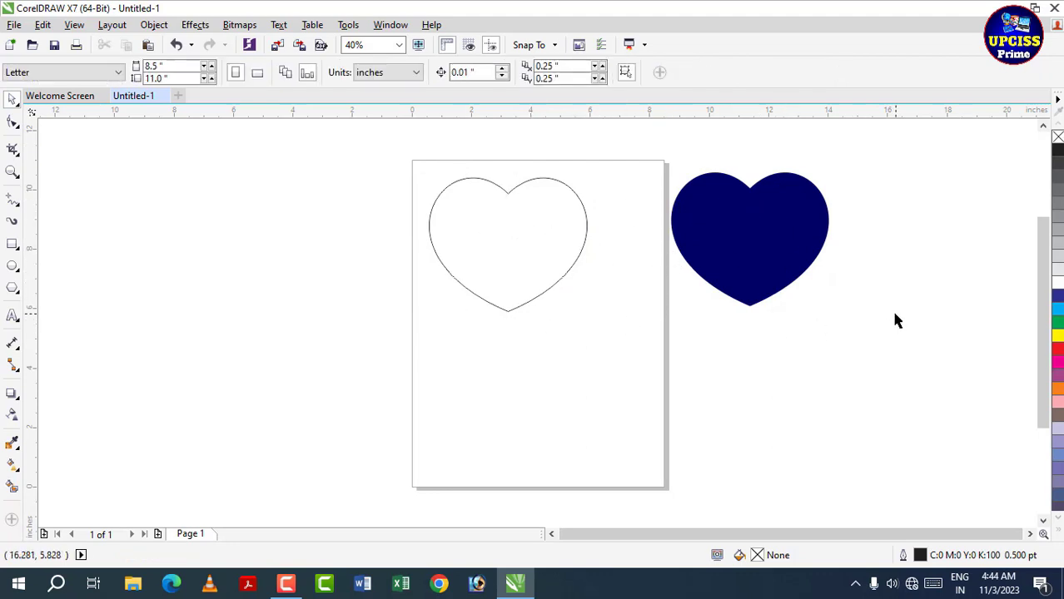
drag(375, 157, 621, 359)
key(Delete)
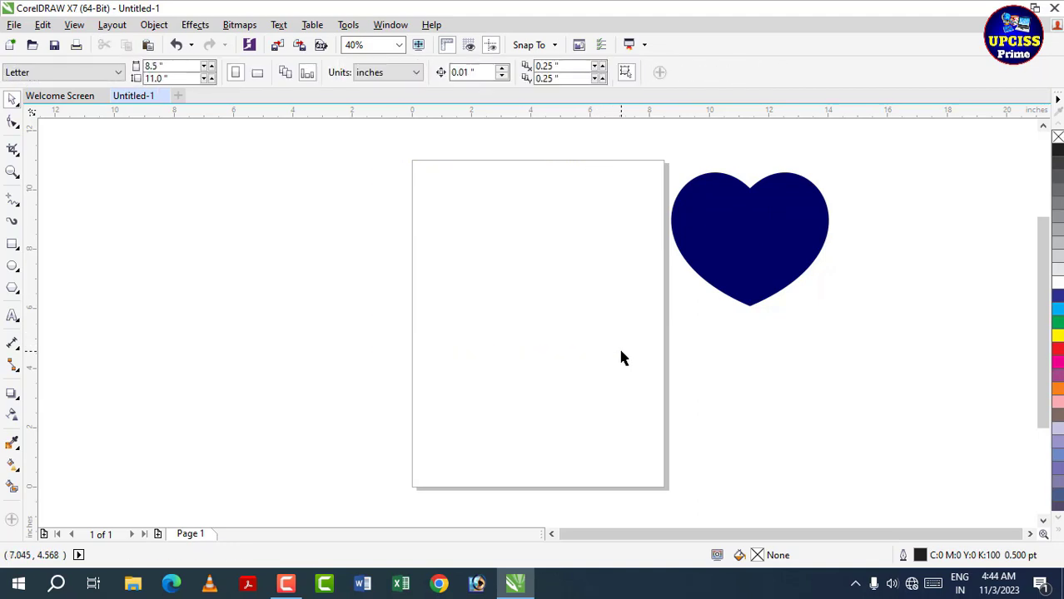
click(740, 236)
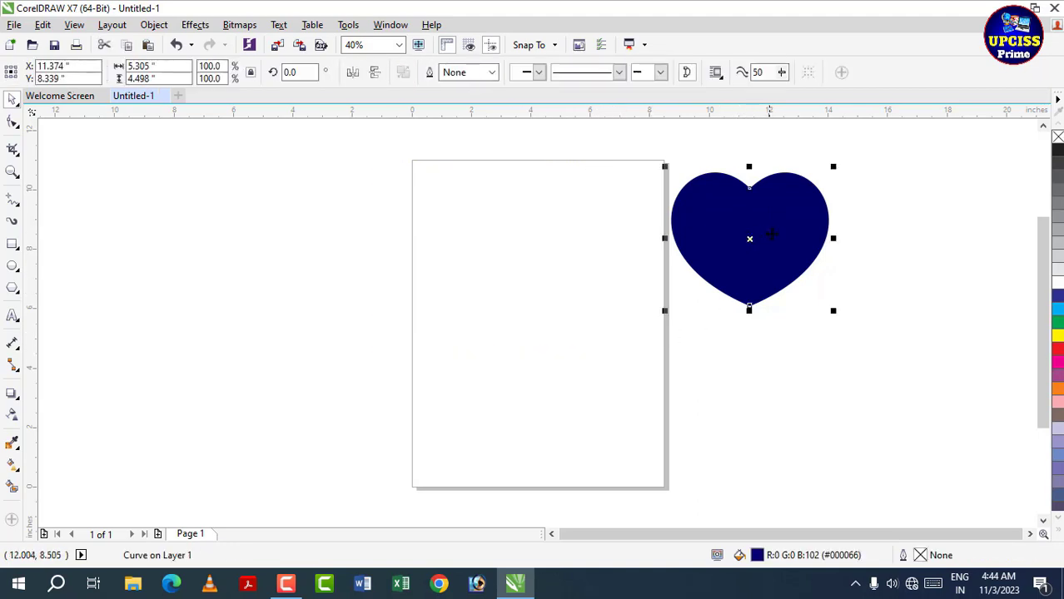
drag(767, 232, 556, 227)
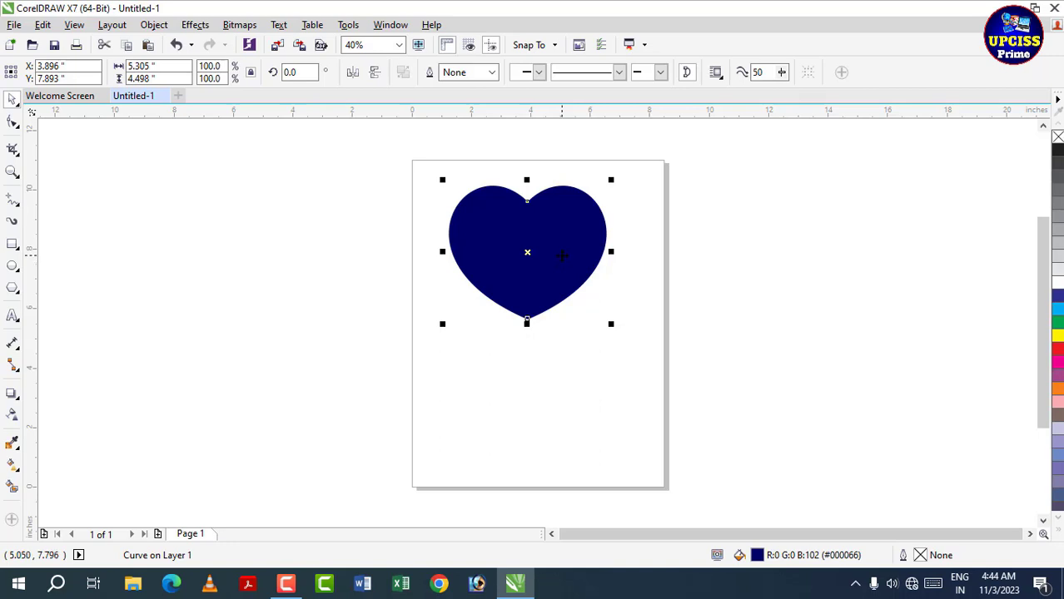
Apply an elliptical fountain fill to the heart, centred on the shape and extending just past its right edge.
click(13, 467)
drag(444, 236, 573, 284)
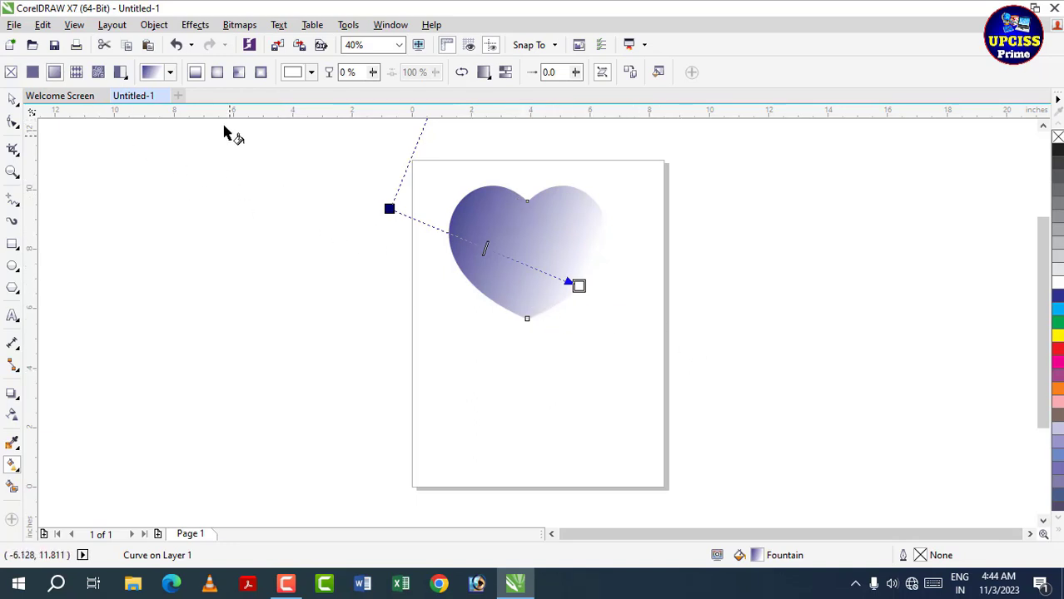
click(216, 74)
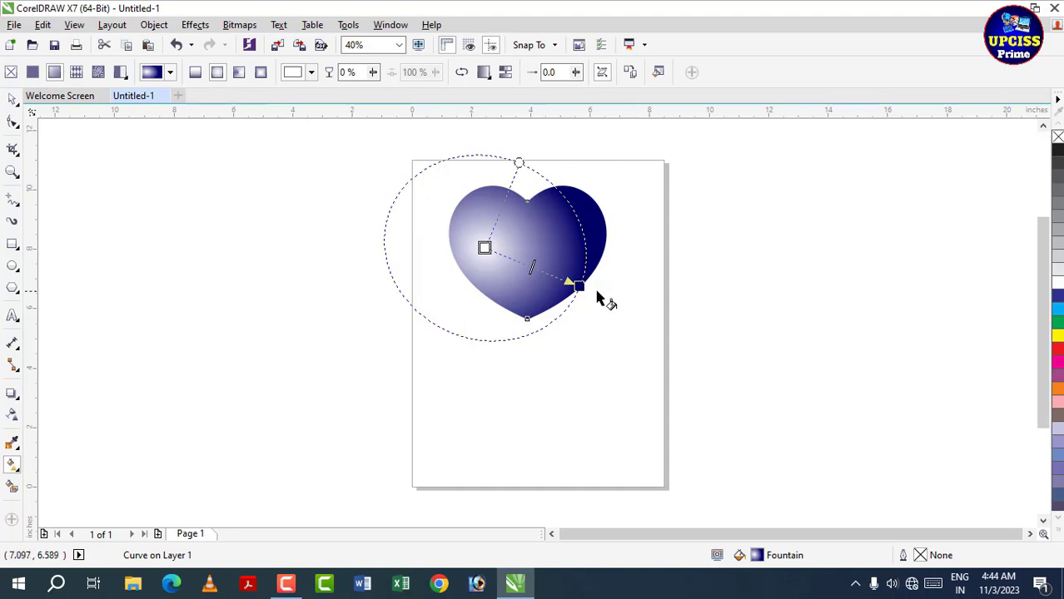
drag(579, 286, 606, 293)
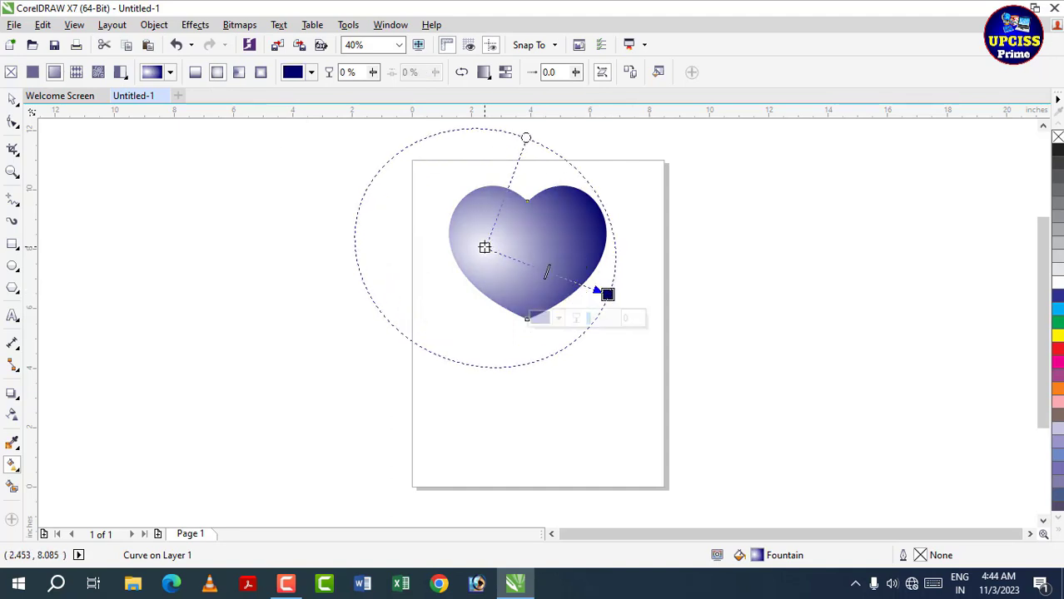
drag(485, 248, 524, 241)
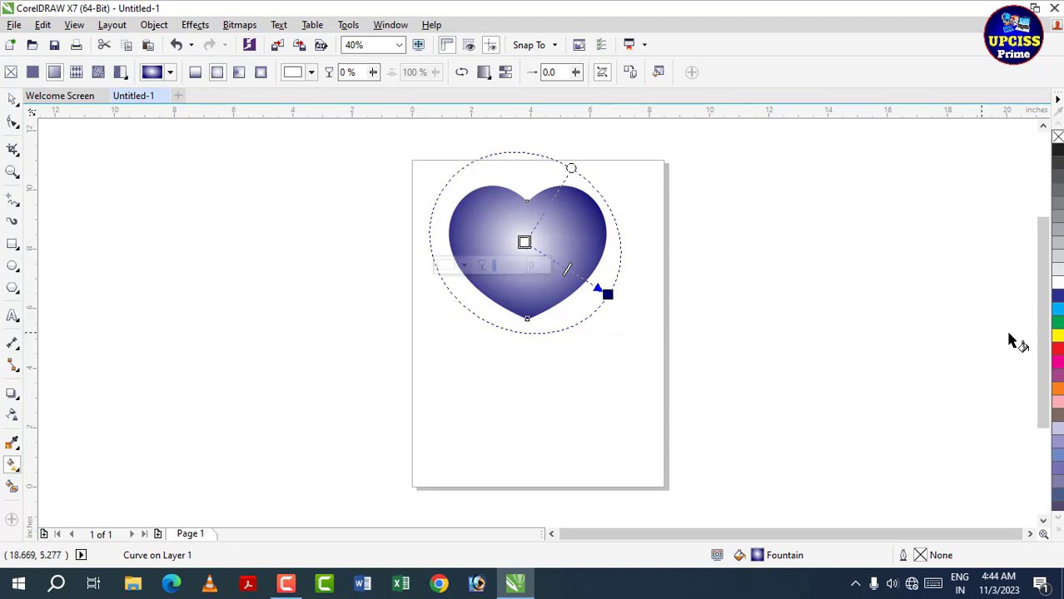
Set the fountain fill's centre colour to red and its outer colour to black.
click(1058, 348)
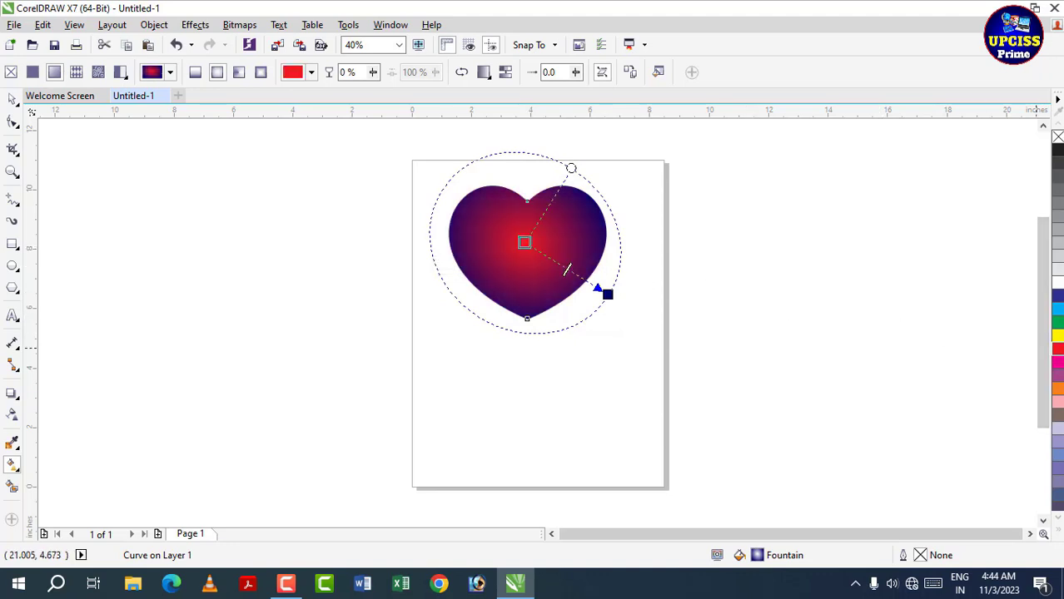
click(607, 294)
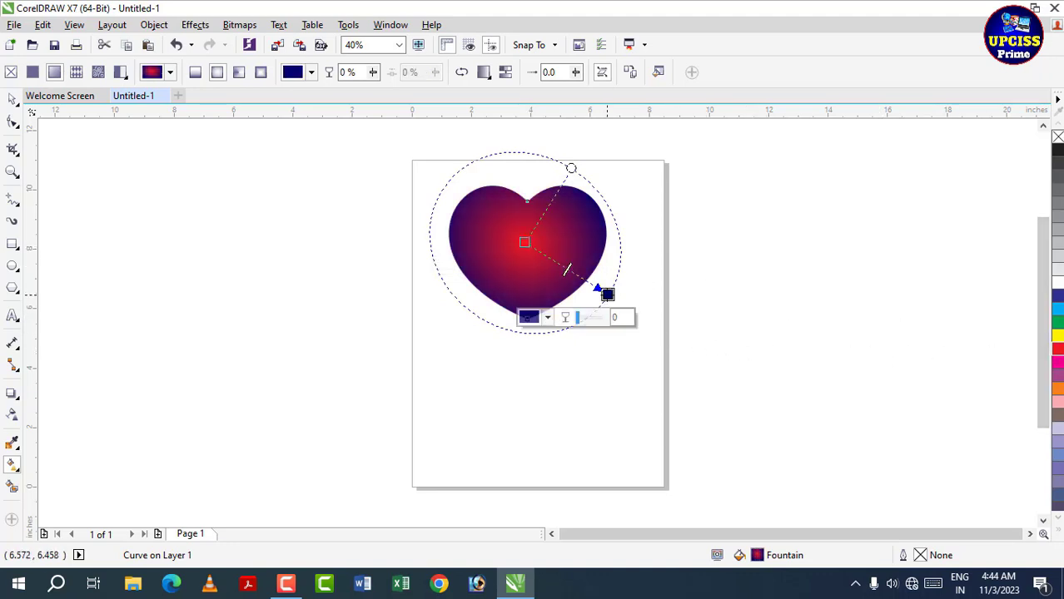
click(1058, 150)
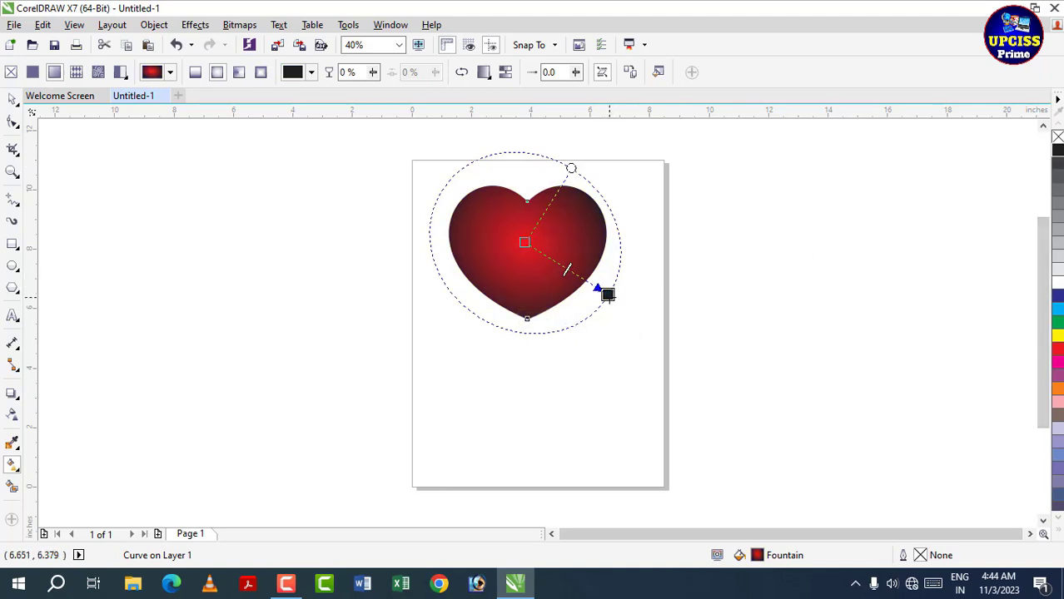
Extend the black end of the gradient farther outward, shift the red centre slightly up, and return to the Pick tool.
drag(607, 294, 627, 305)
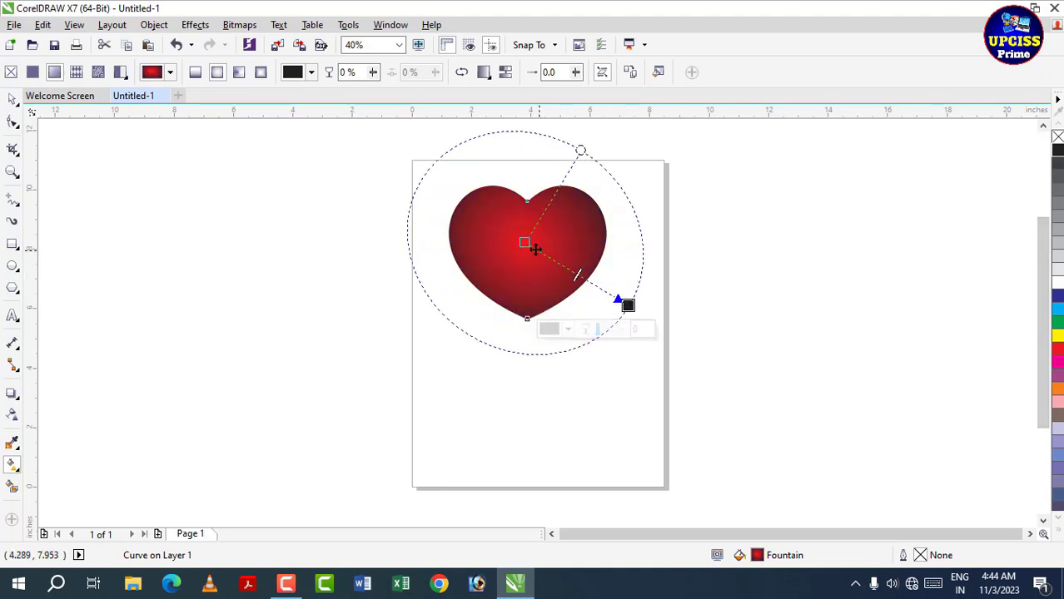
drag(524, 242, 525, 236)
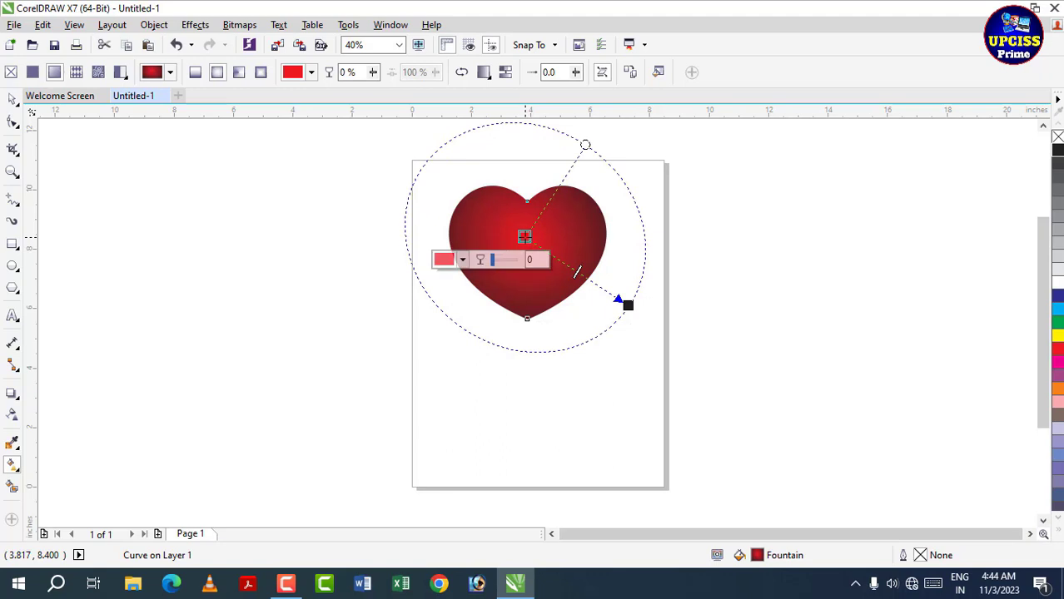
click(15, 103)
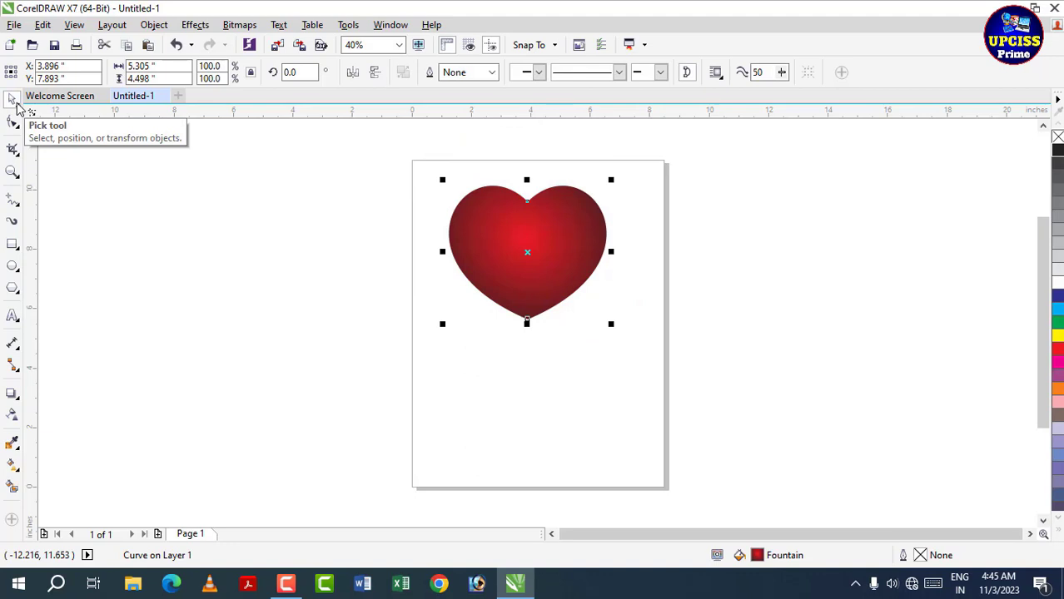
Place a duplicate of the heart about 0.16 inch below and very slightly to the right of the original.
click(215, 308)
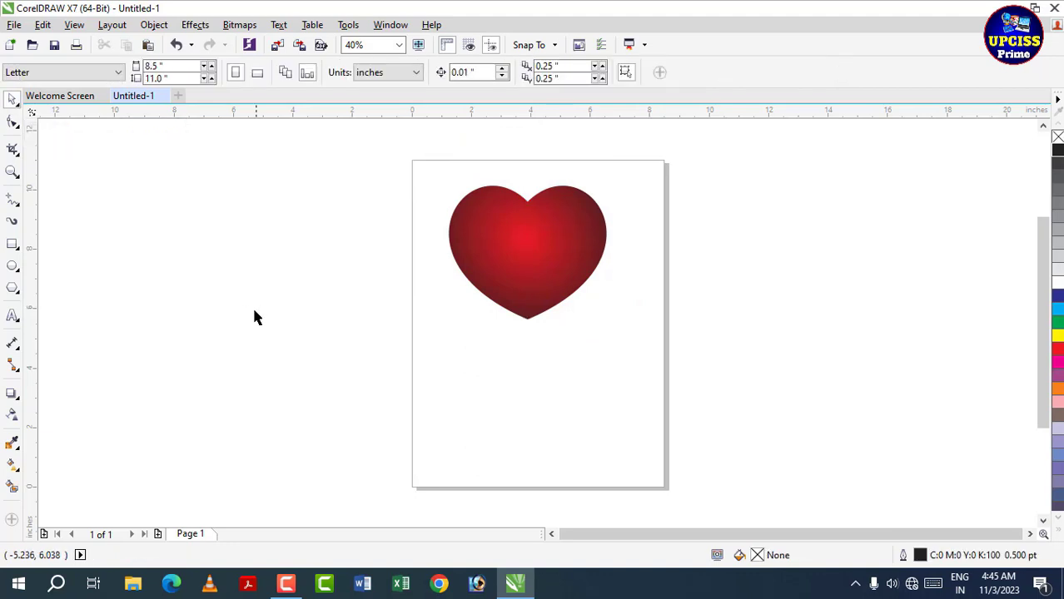
click(534, 247)
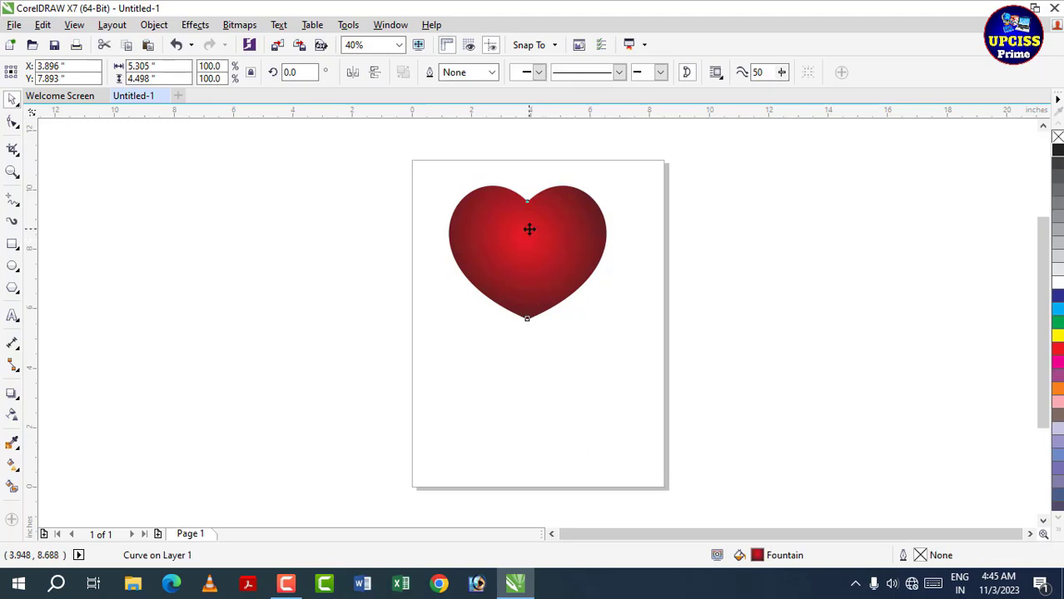
drag(529, 230, 530, 234)
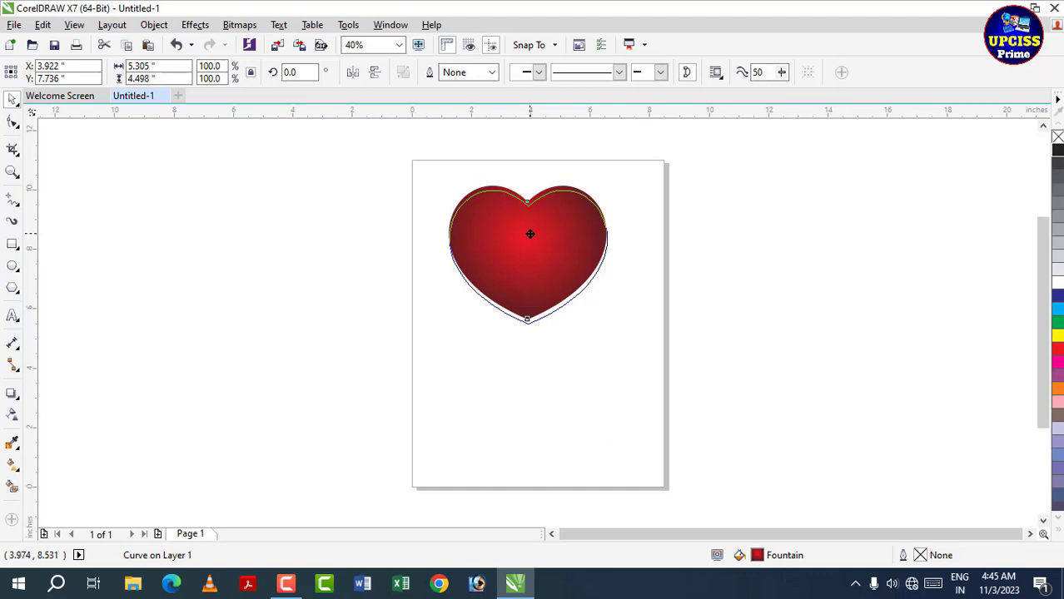
drag(530, 234, 531, 234)
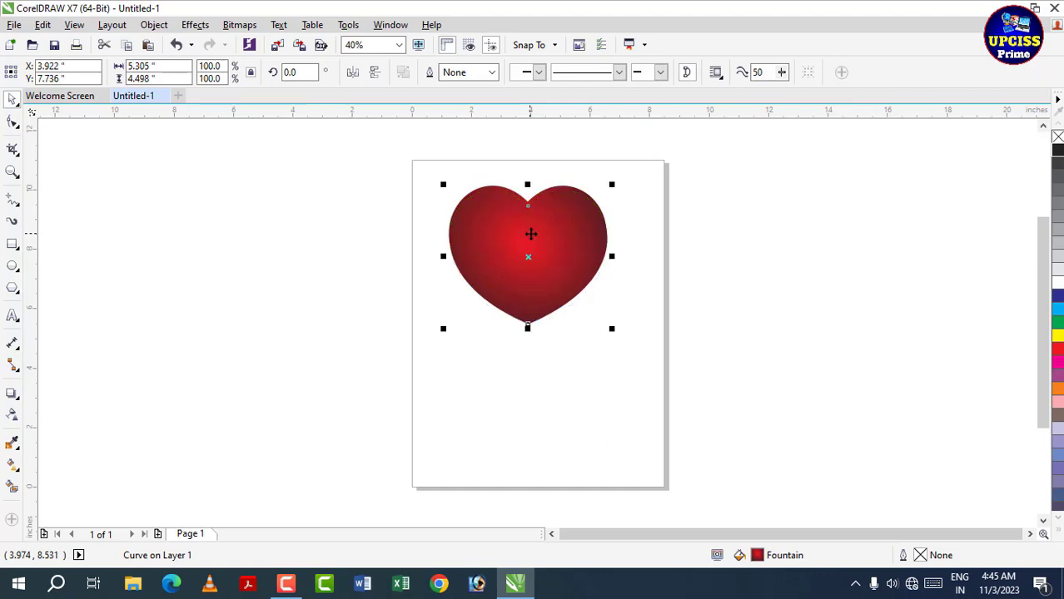
Fill the rear heart with solid 90% black so that it forms a dark rim along the upper edge.
click(685, 250)
click(561, 194)
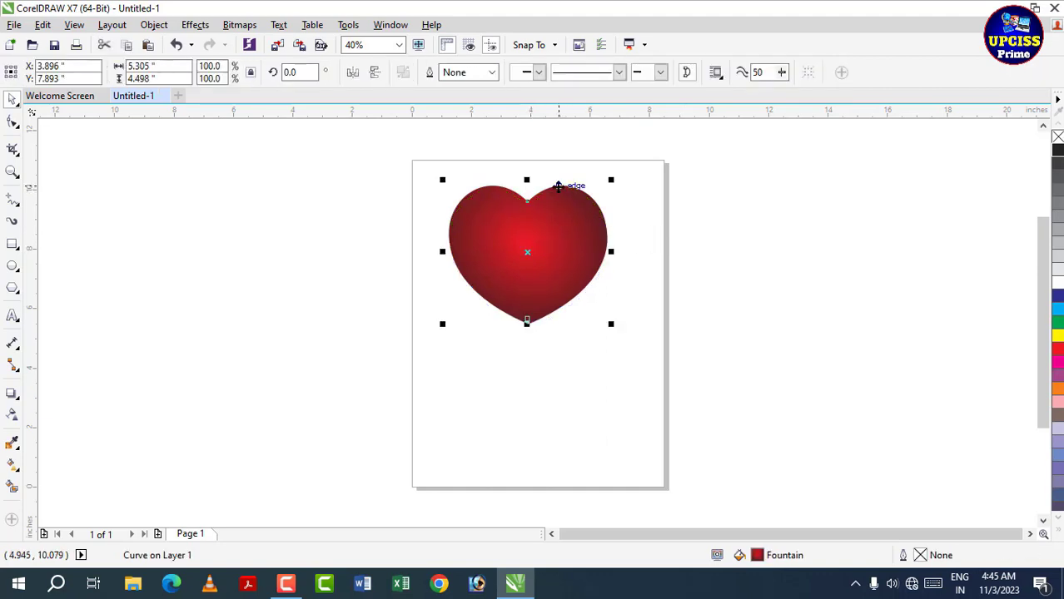
click(1058, 177)
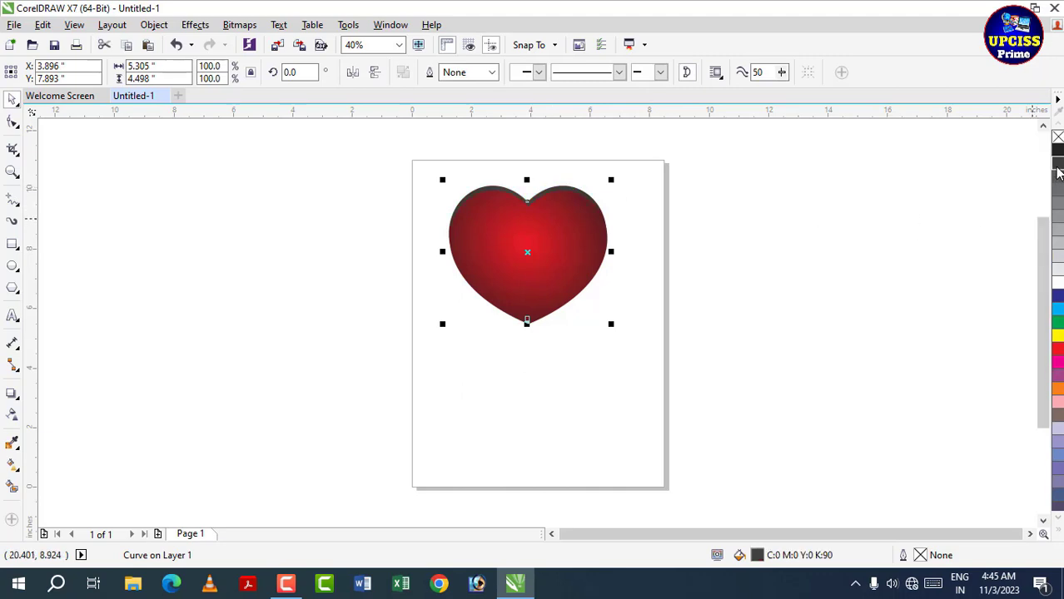
click(711, 283)
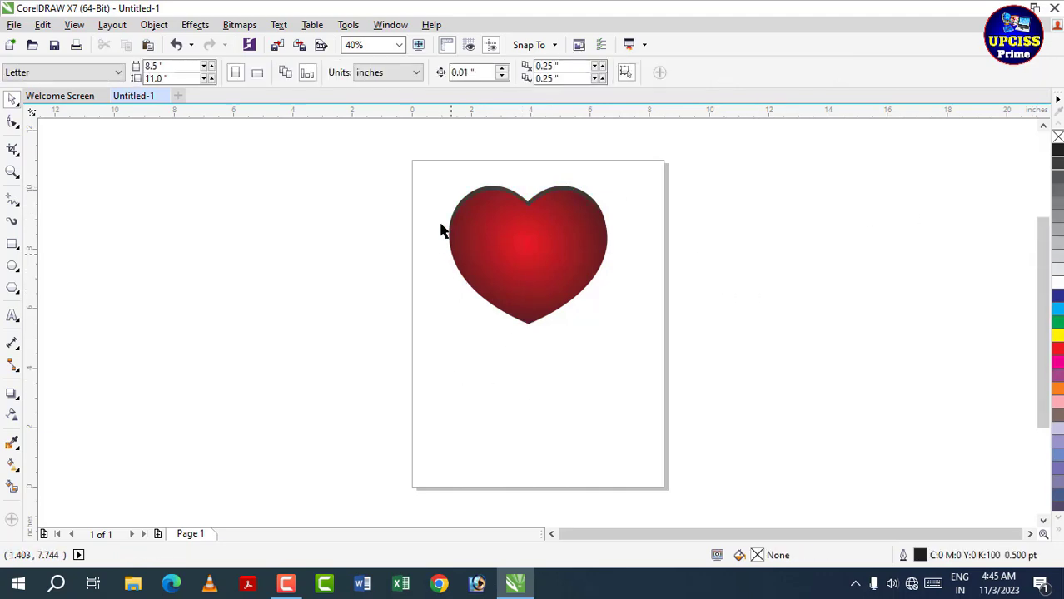
Group the red heart and the dark heart behind it.
drag(405, 154, 655, 354)
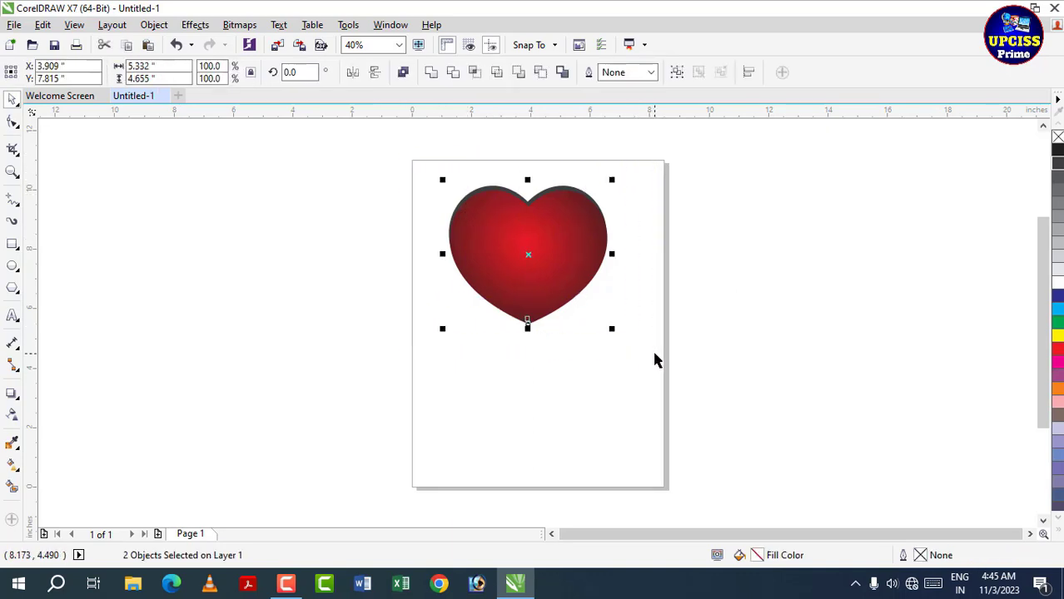
key(ctrl+g)
click(654, 350)
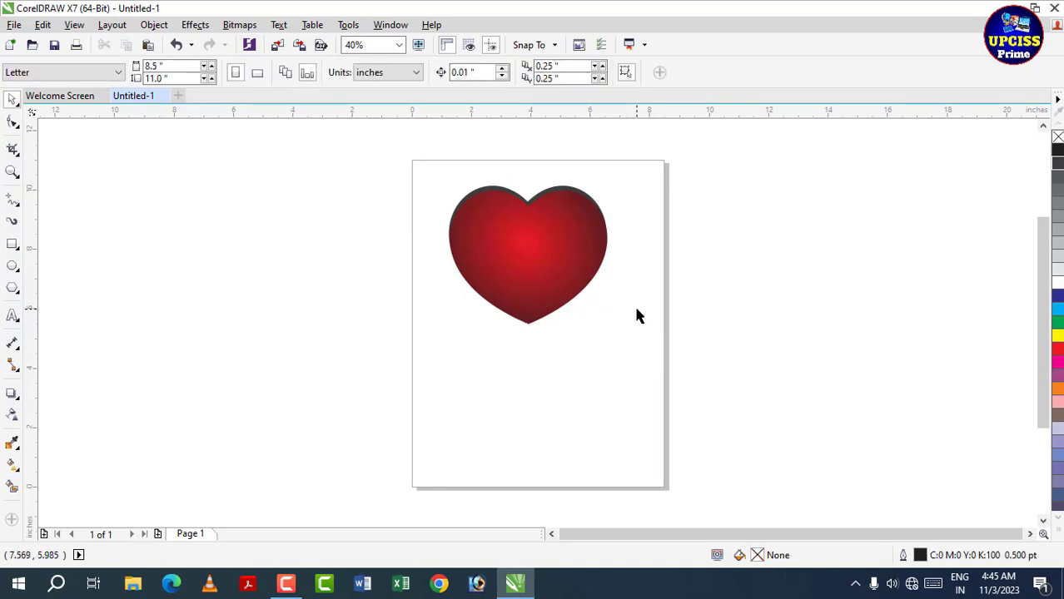
Make a duplicate of the heart group scaled to 46.6% and move it over the large heart's lower right edge.
click(548, 240)
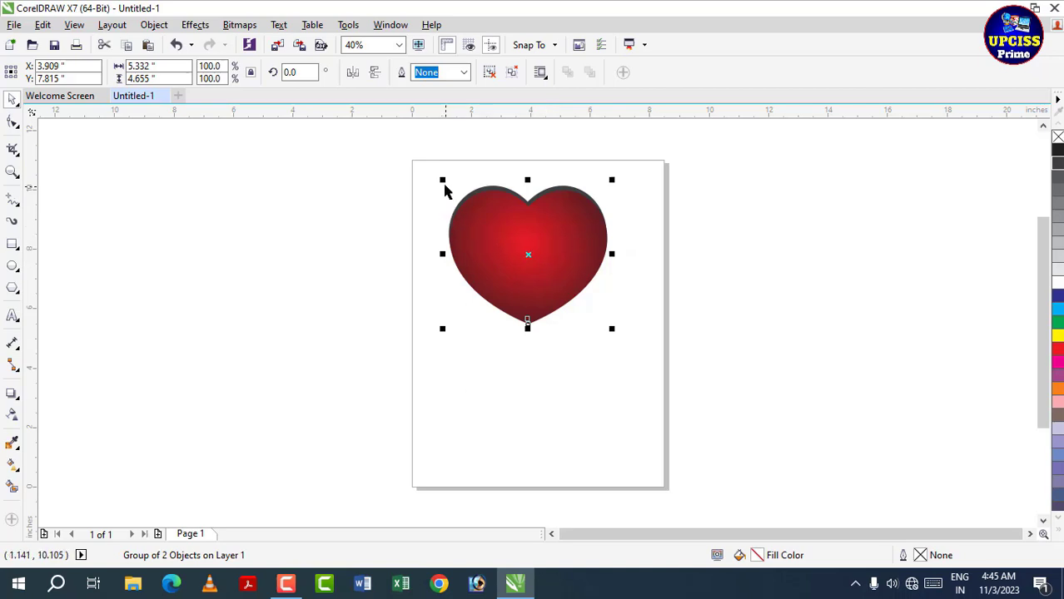
drag(442, 180, 475, 219)
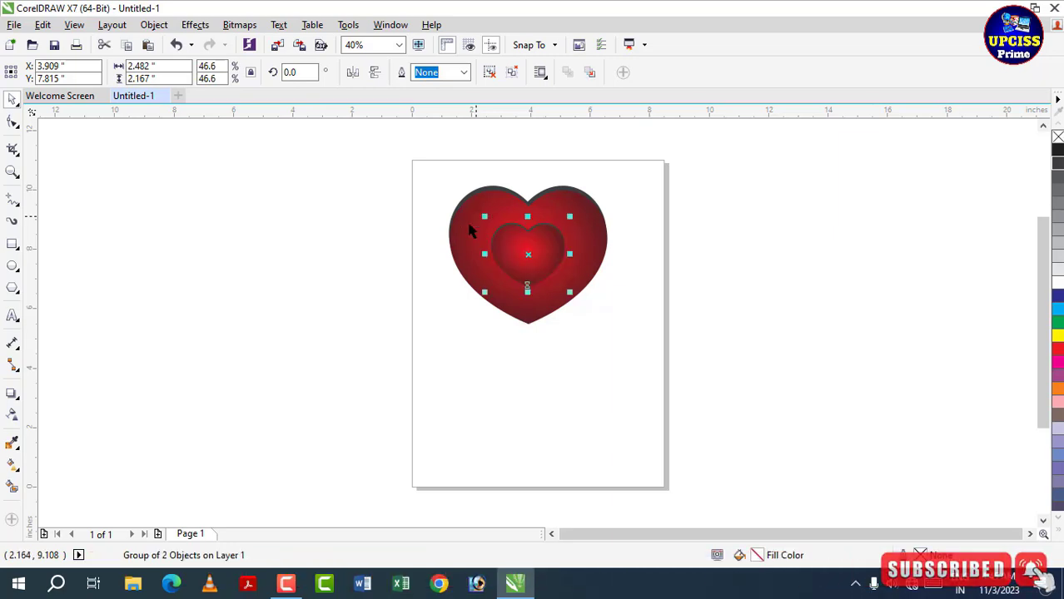
drag(546, 240, 581, 294)
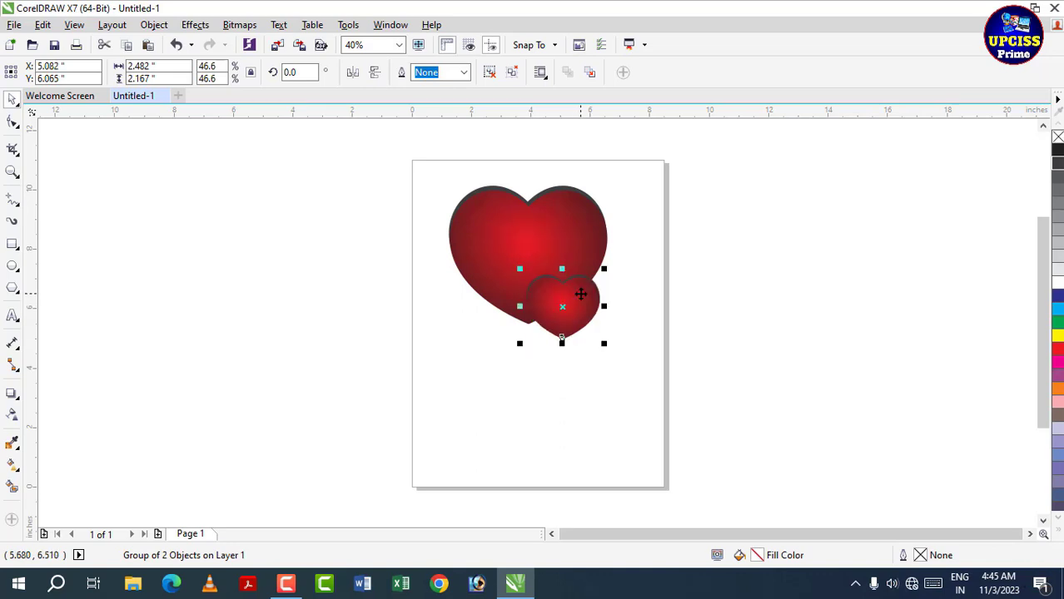
Rotate the small heart clockwise by about 44 degrees.
click(582, 292)
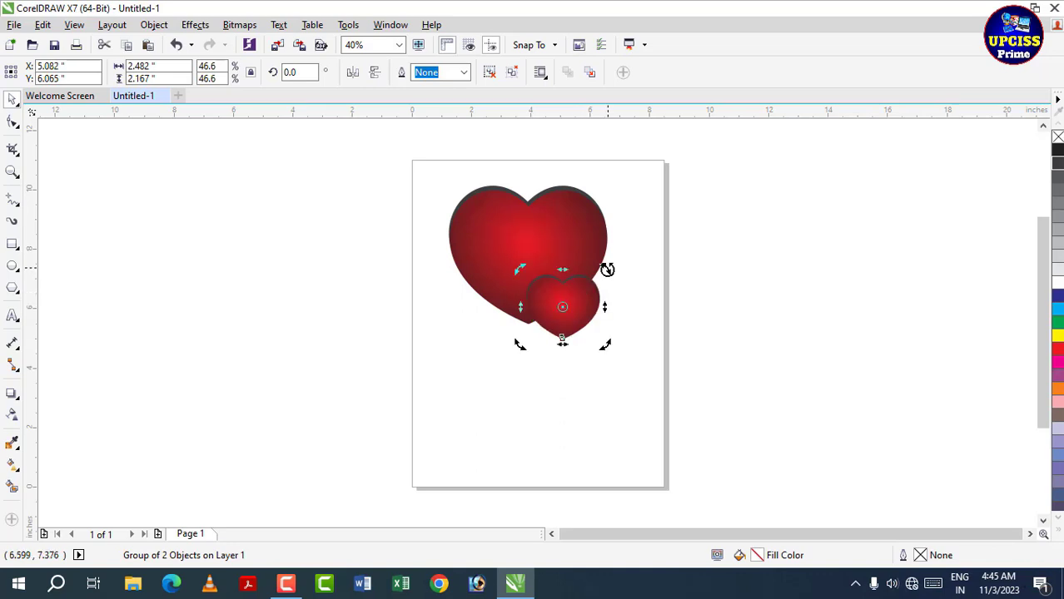
drag(605, 269, 631, 311)
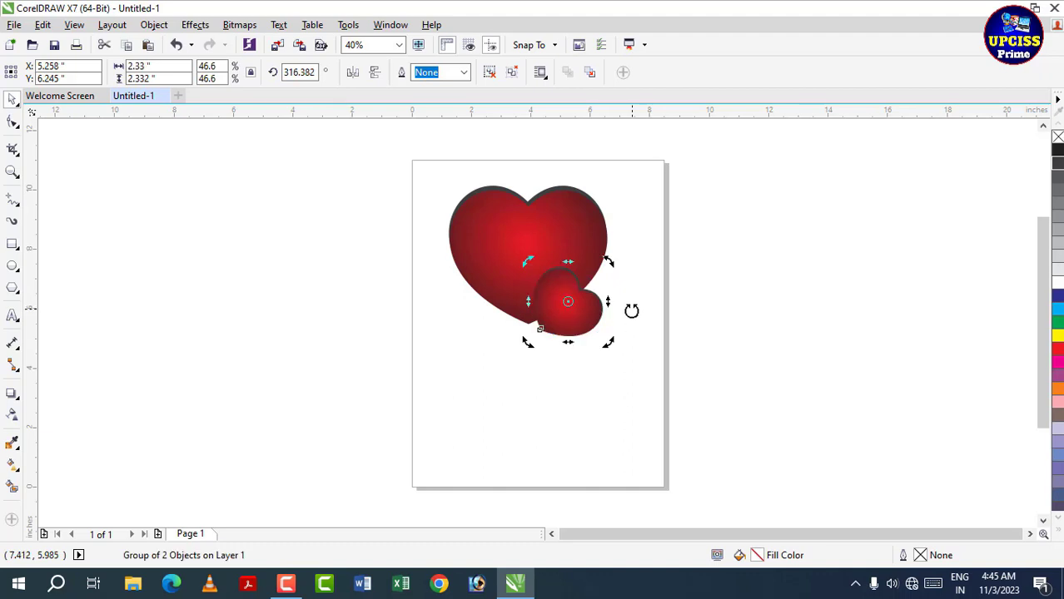
click(442, 345)
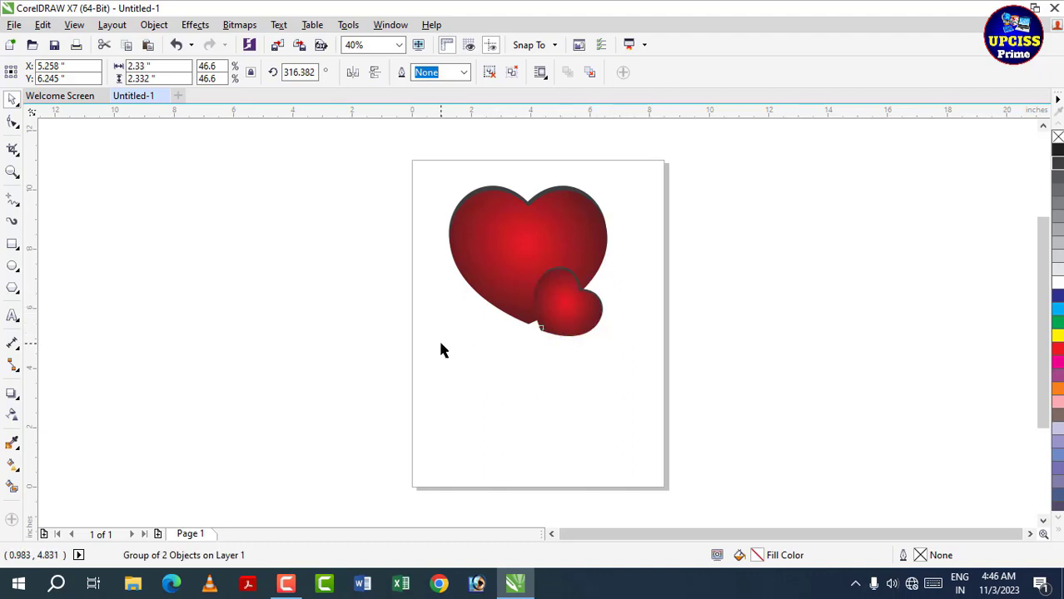
Duplicate the small tilted heart onto the large heart's lower left side and mirror the copy horizontally.
click(570, 299)
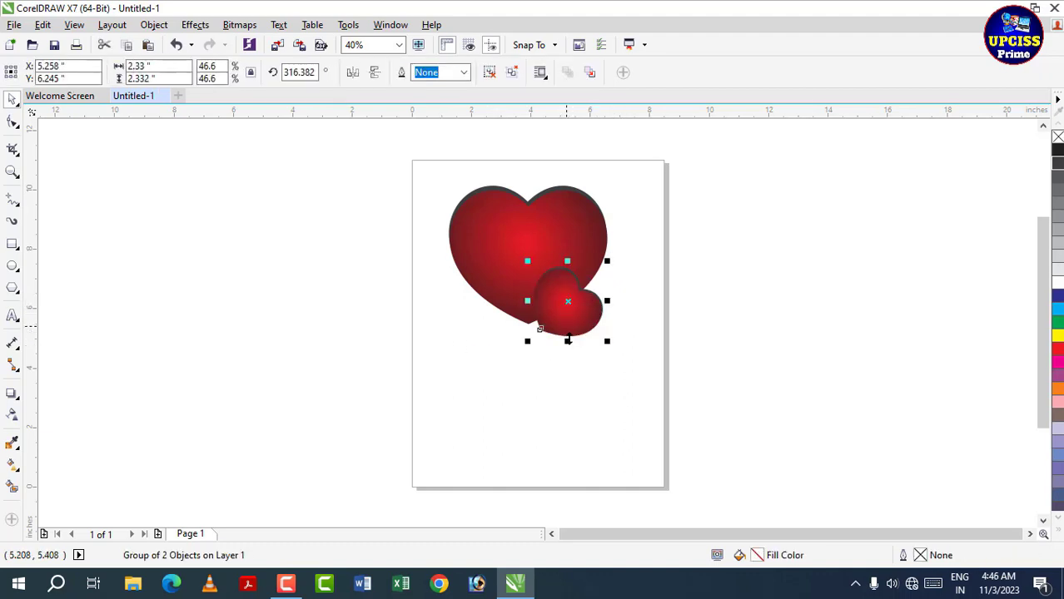
drag(580, 314, 496, 318)
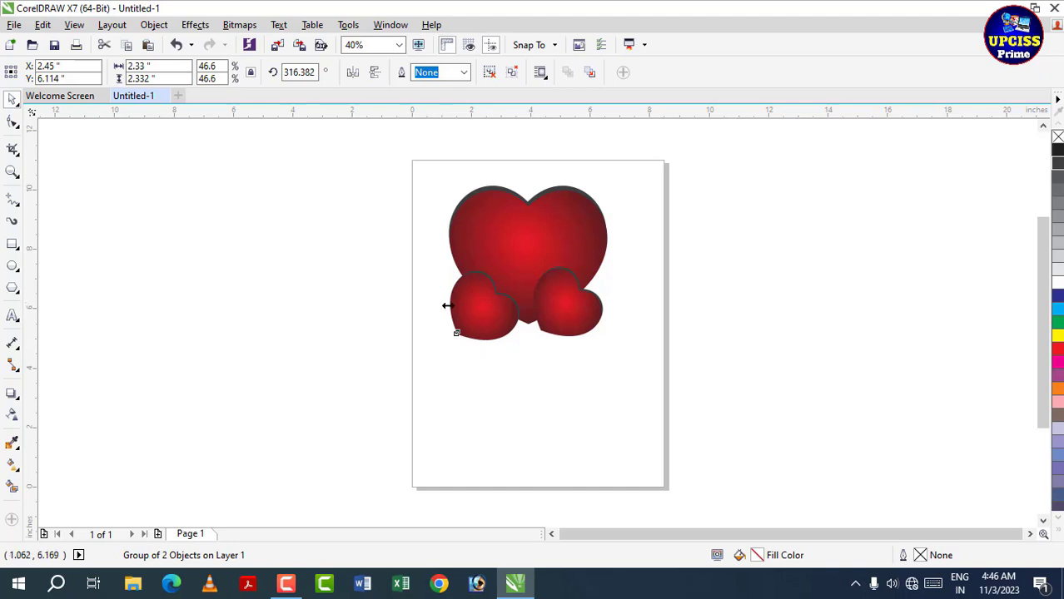
drag(444, 305, 481, 321)
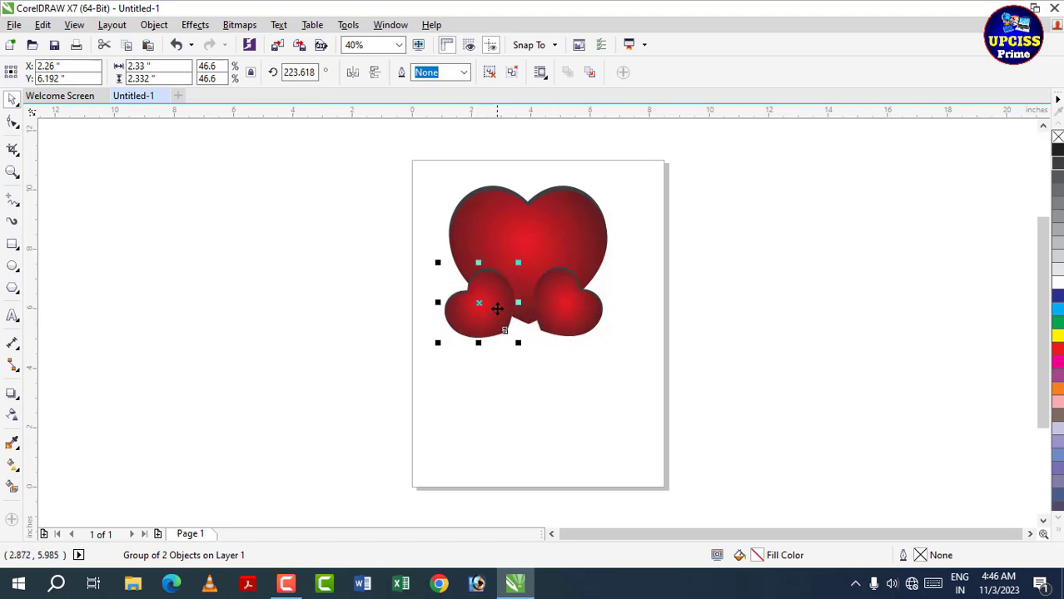
click(498, 309)
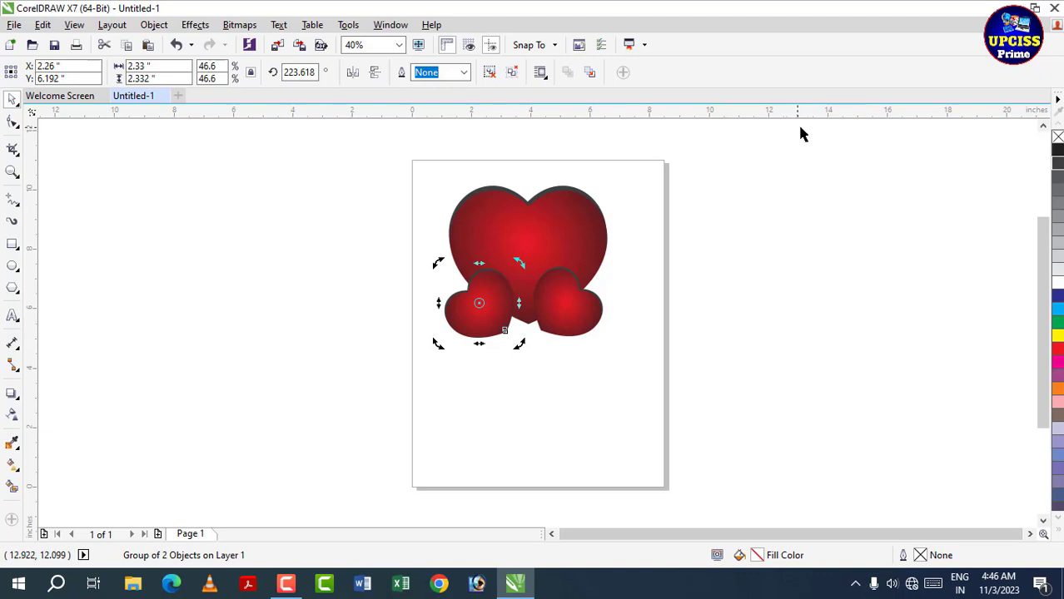
Check the alignment of the two small hearts against a temporary horizontal guideline at their tops.
drag(803, 123, 811, 277)
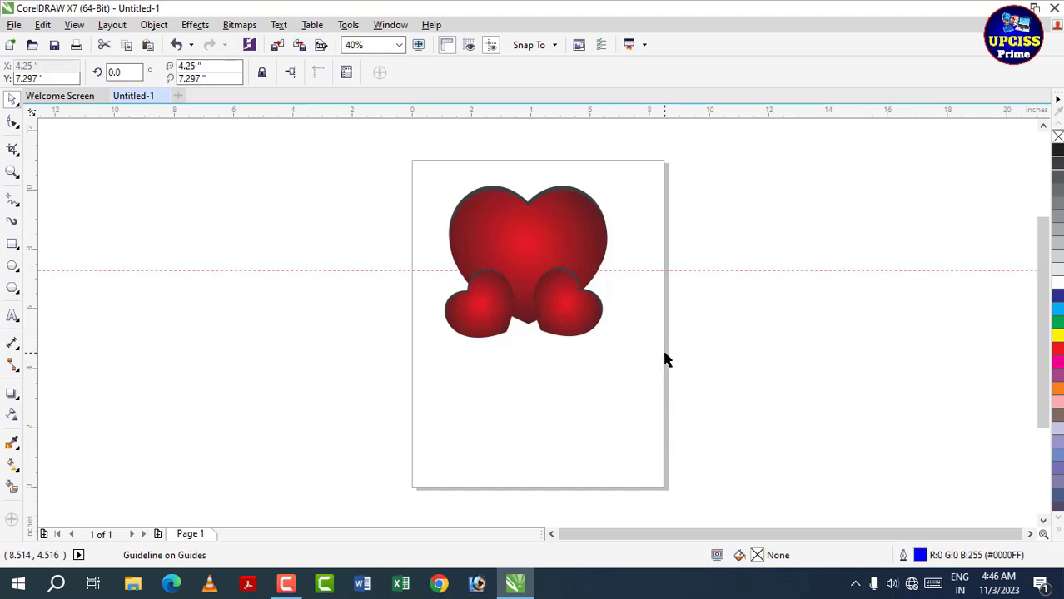
click(704, 269)
key(Escape)
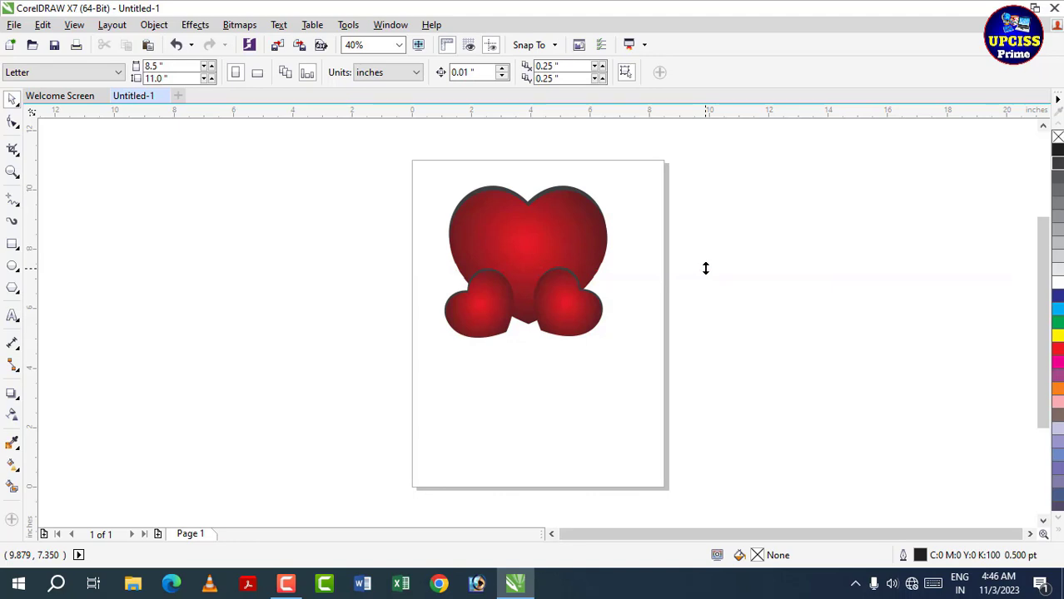
Group the large heart and both small hearts into one object.
drag(382, 145, 676, 436)
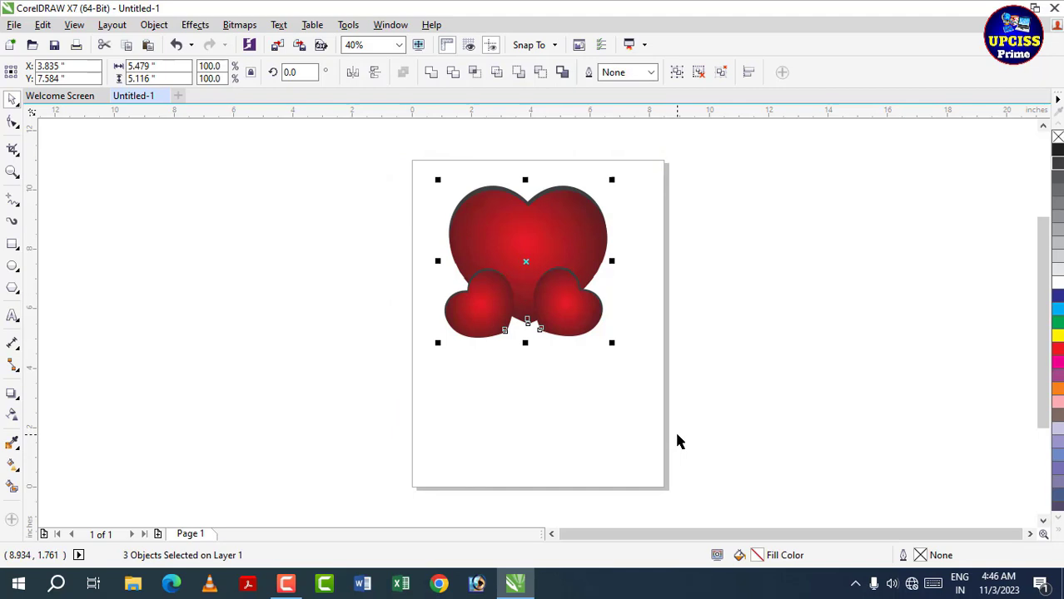
key(ctrl+g)
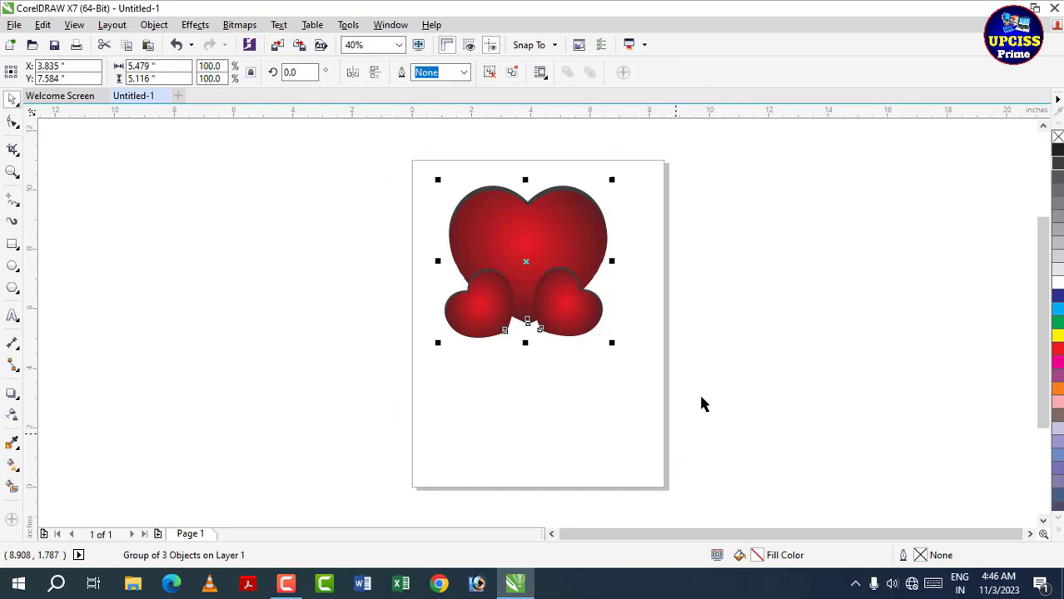
click(617, 246)
Duplicate the heart group, scale the copy to 49.3%, and place four such copies around the page, two on each side.
drag(540, 218, 745, 379)
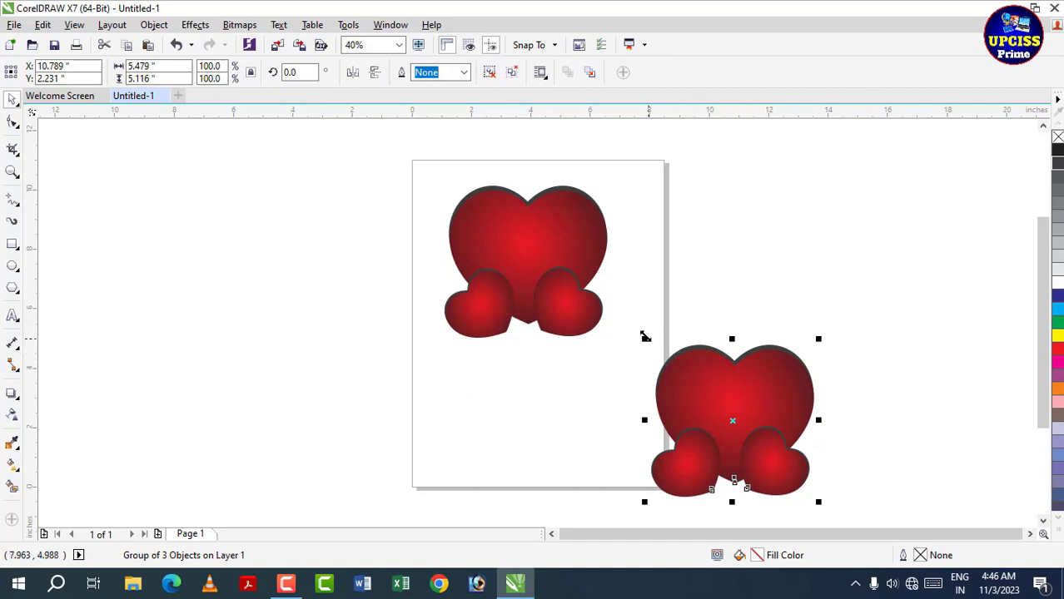
drag(647, 338, 675, 375)
drag(754, 409, 333, 414)
click(554, 424)
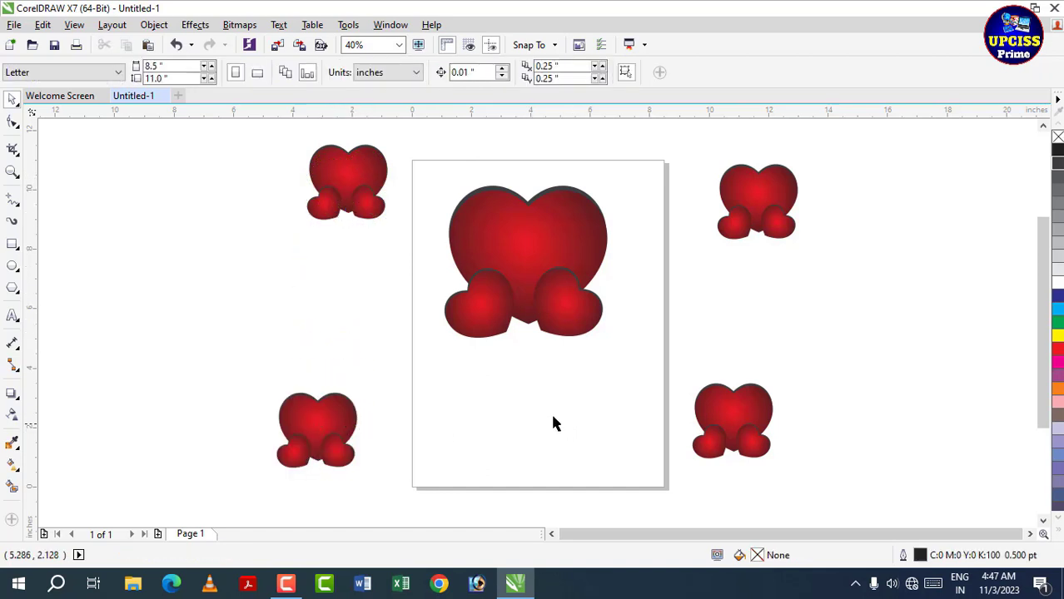
Move the upper left heart copy horizontally outward so that it sits directly above the lower left copy.
click(341, 194)
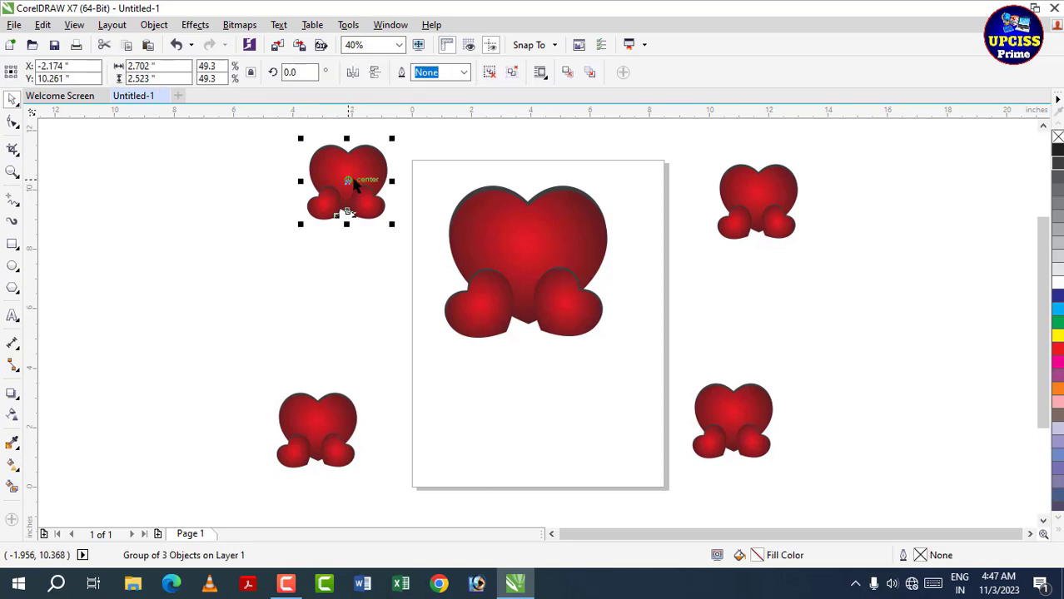
drag(352, 185, 313, 208)
click(463, 428)
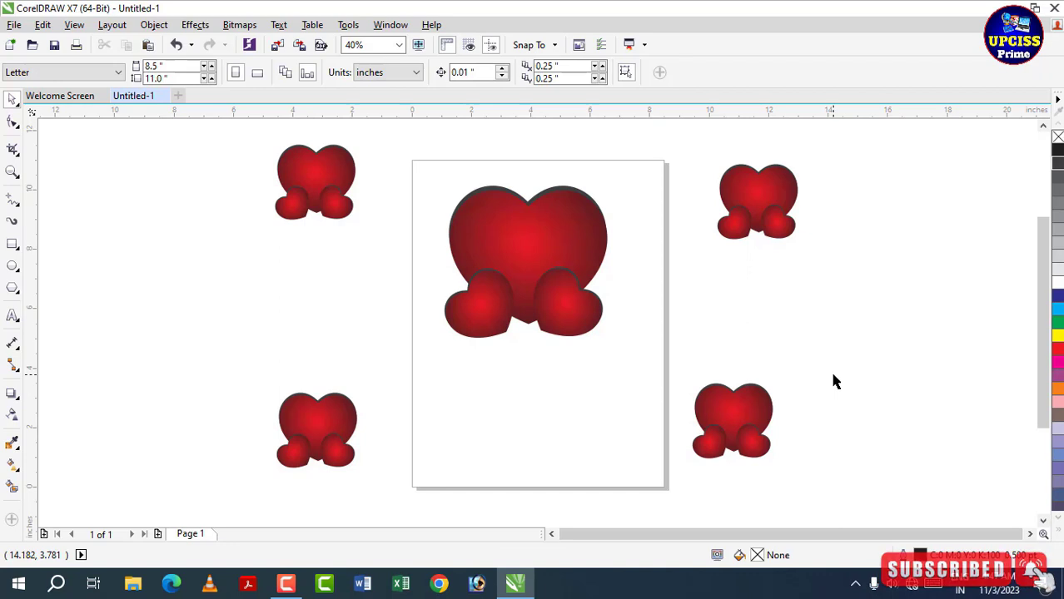
Set the centre colour of the lower left copy's large heart to cyan and pull its black gradient end slightly inward.
click(327, 423)
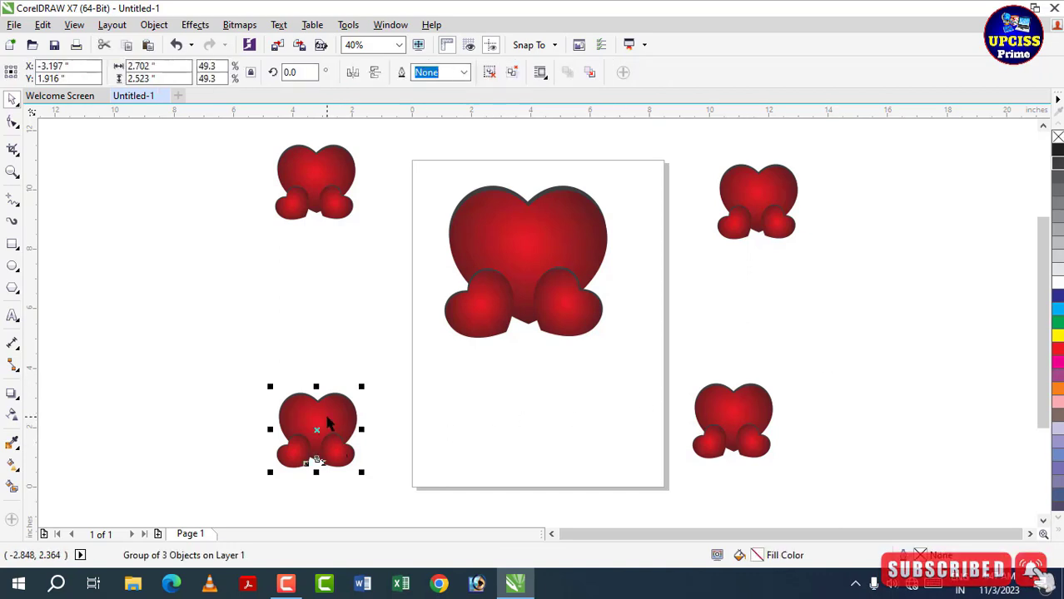
click(11, 467)
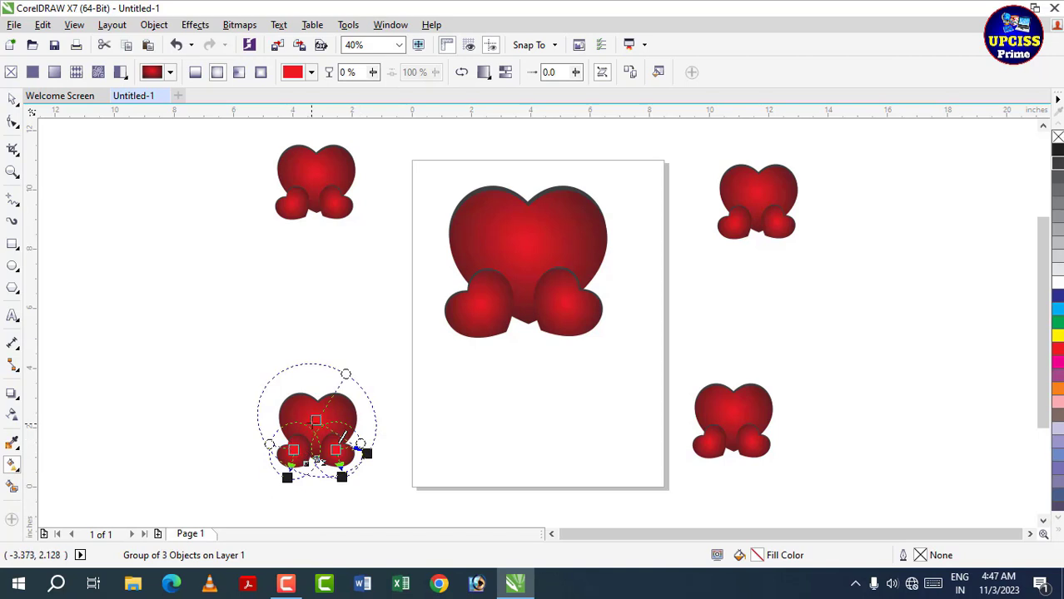
click(317, 420)
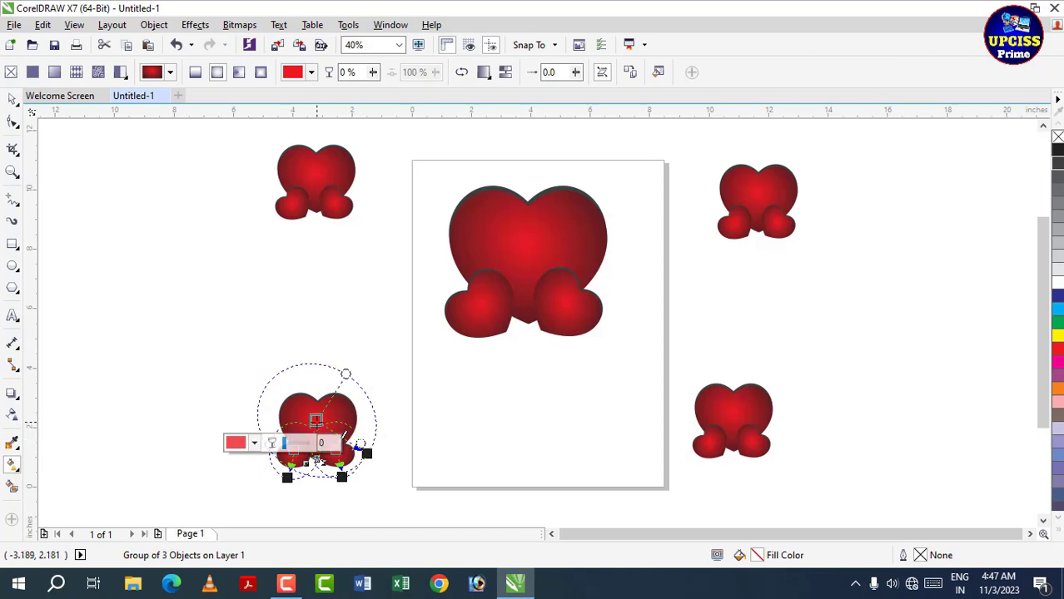
click(1057, 310)
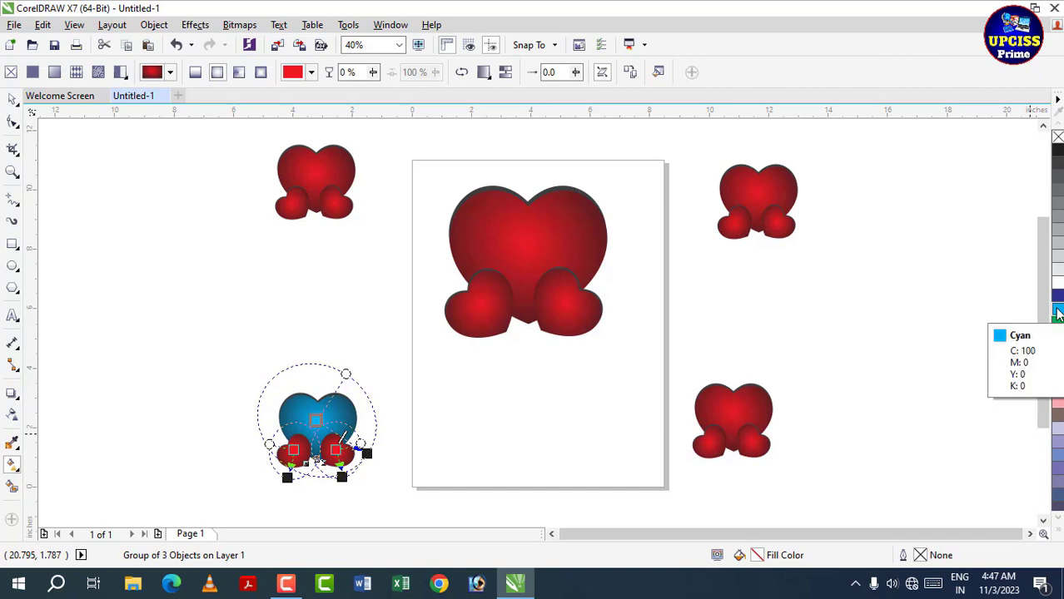
drag(366, 453, 364, 444)
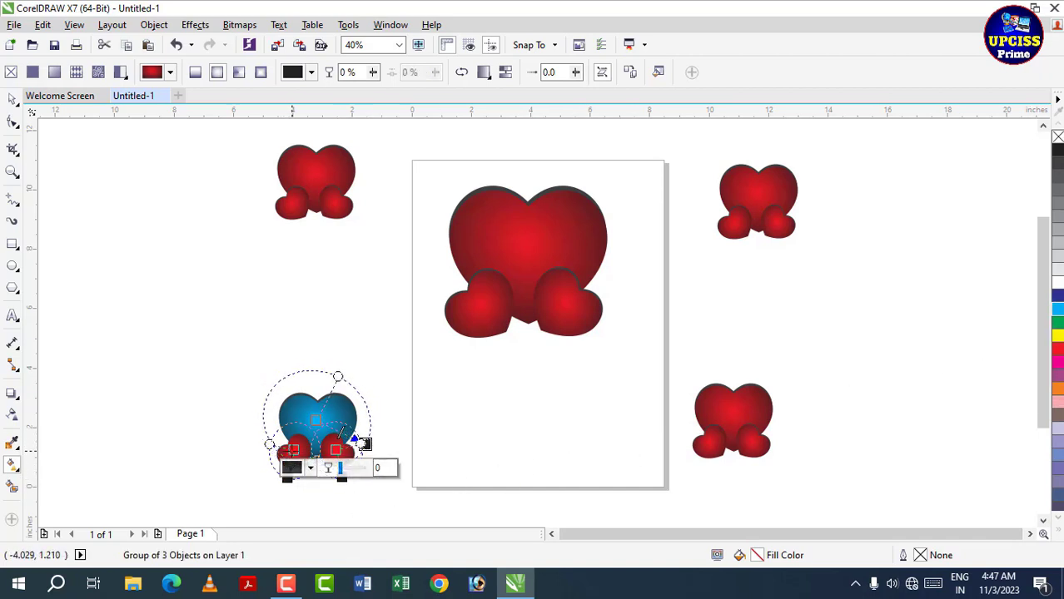
Set the centre colours of the lower left copy's two small hearts to yellow for the left one and dark blue for the right one.
click(291, 451)
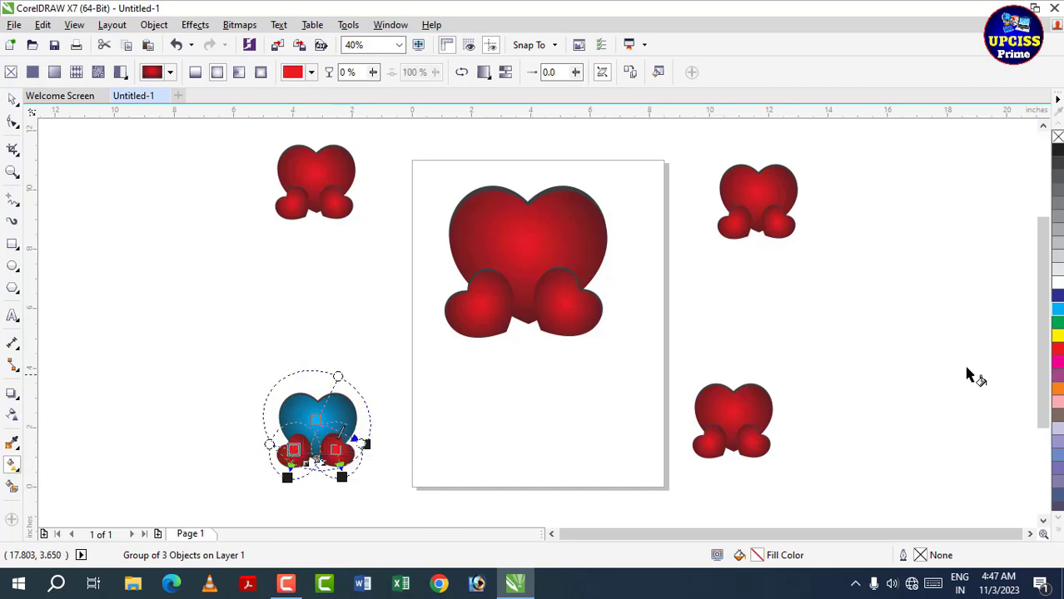
click(1057, 334)
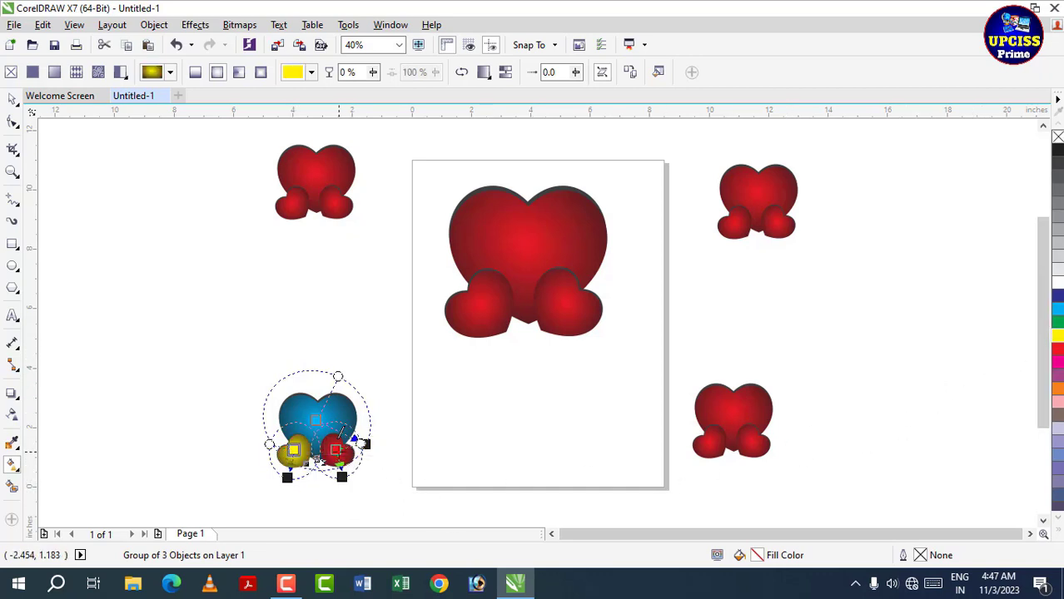
click(336, 451)
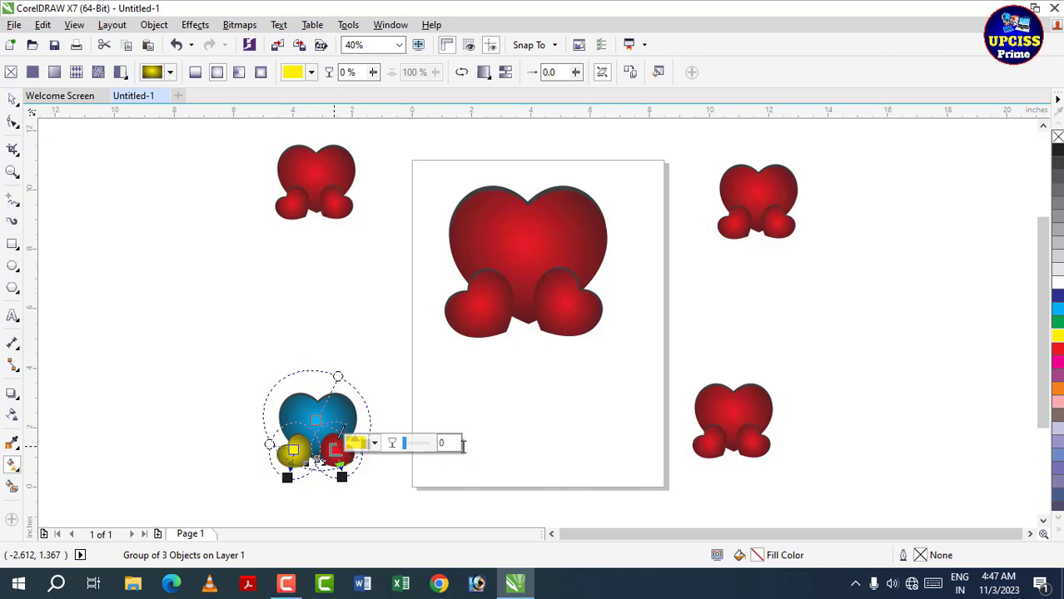
click(1058, 298)
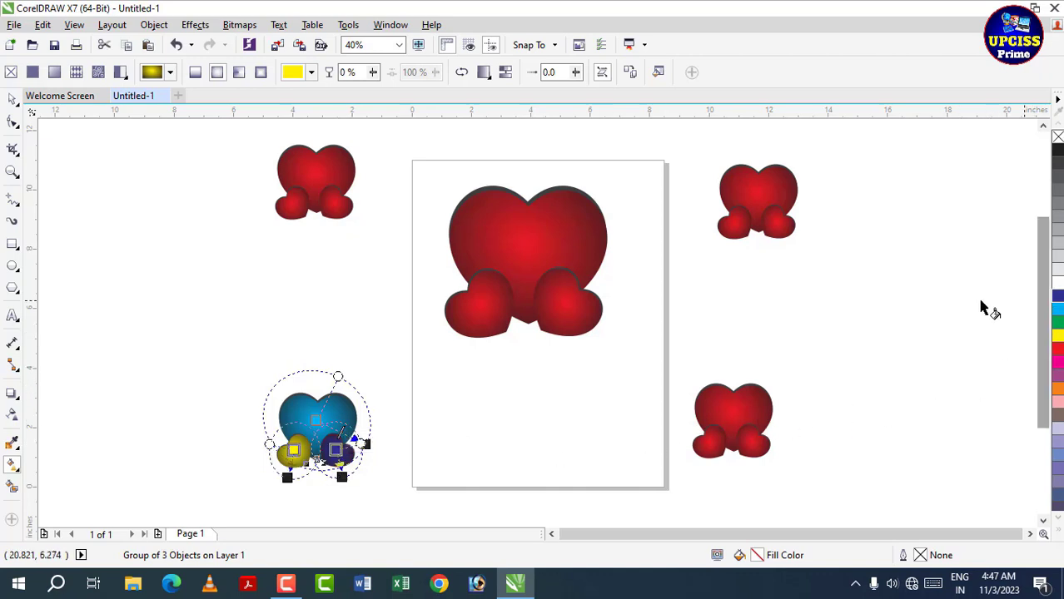
click(941, 303)
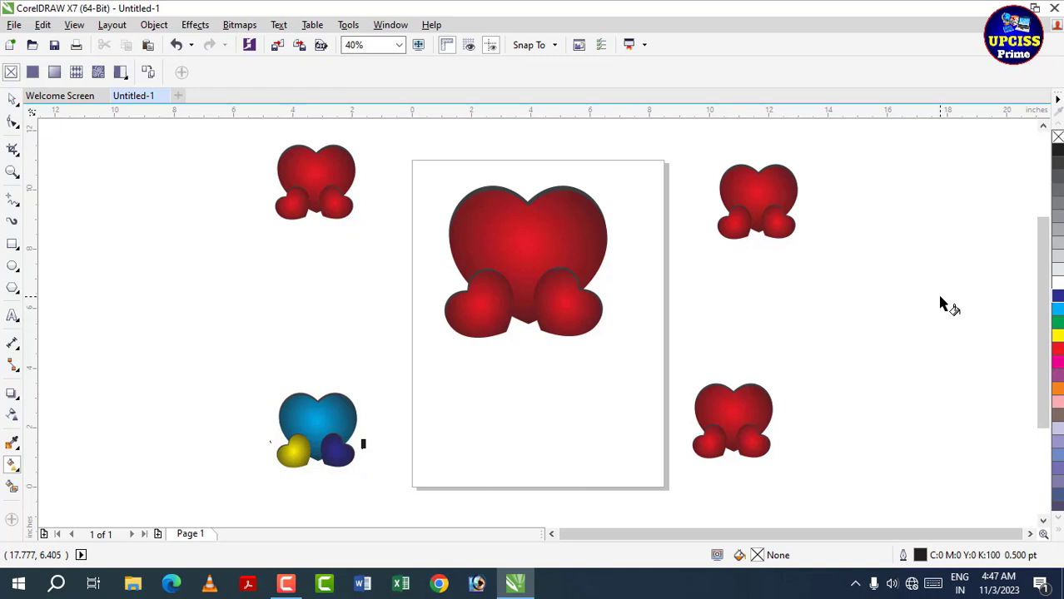
Recolour the lower right copy's large heart green and right small heart dark blue, the upper right copy's large heart orange, and the upper left's pale green.
click(739, 414)
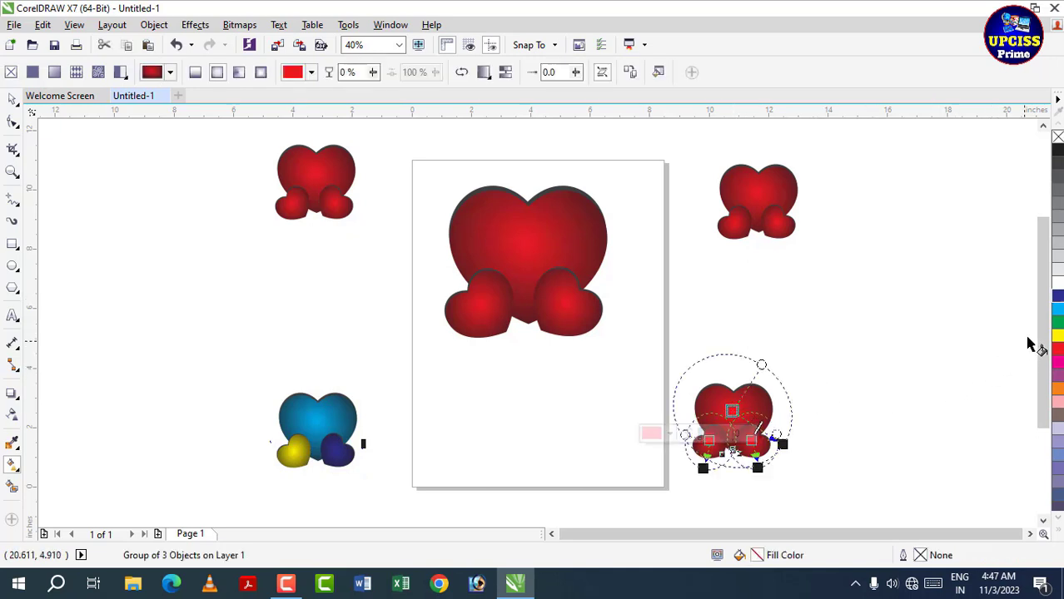
click(1057, 322)
click(773, 437)
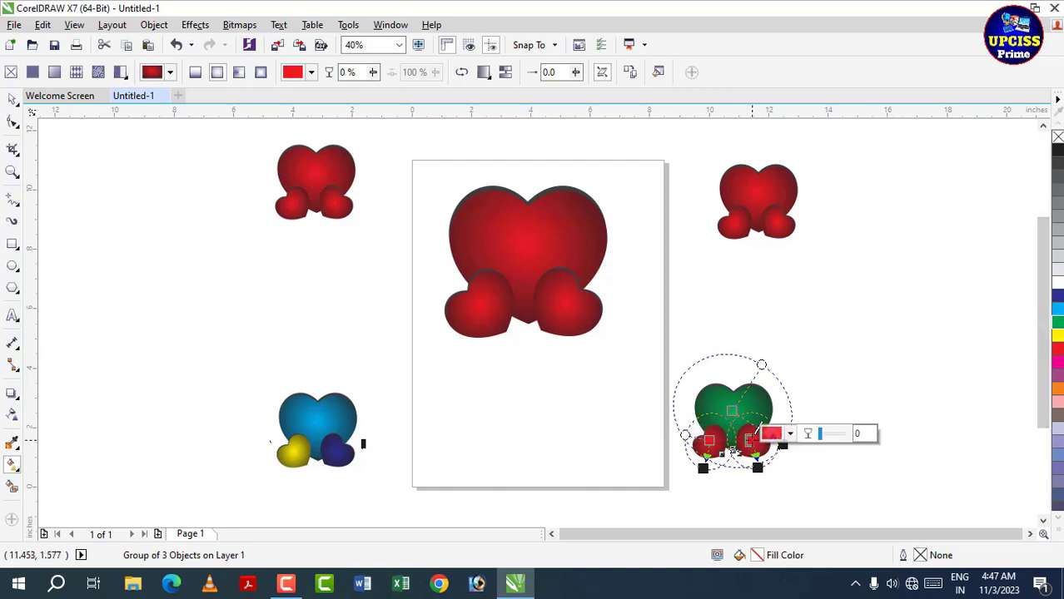
click(1055, 297)
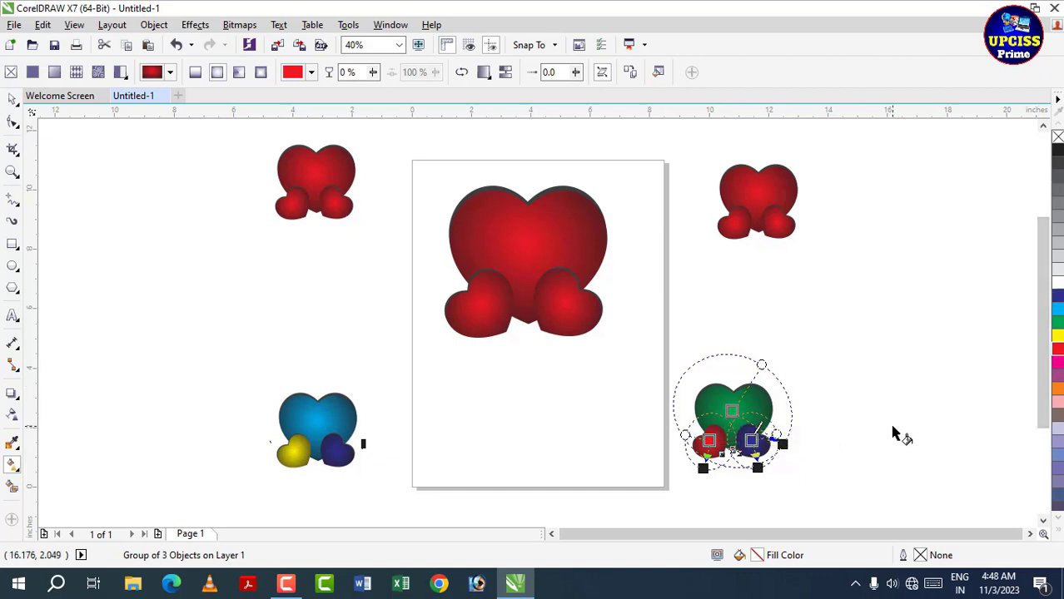
click(760, 194)
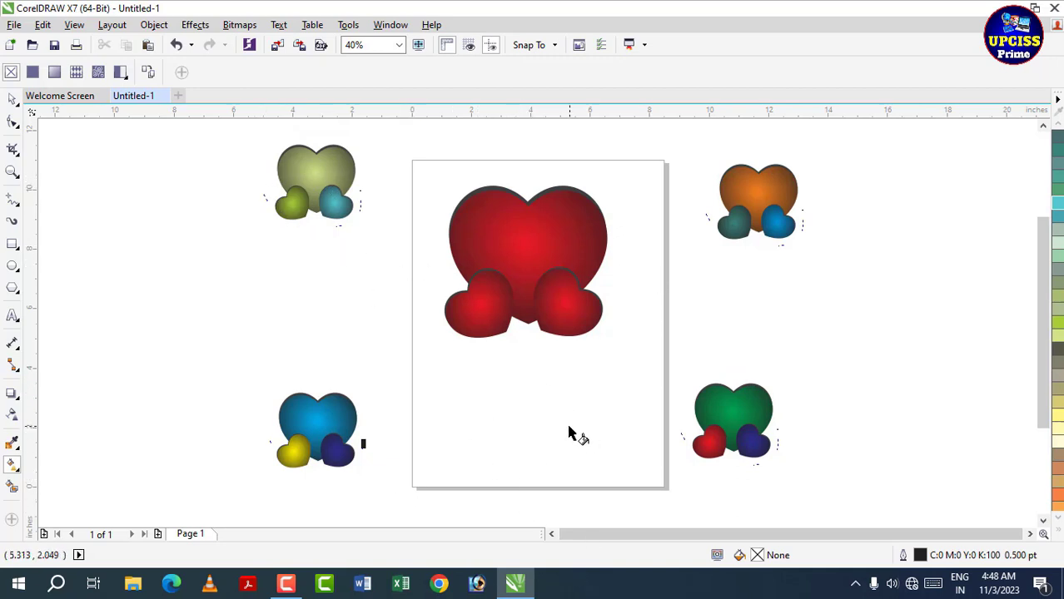
Add a page-sized rectangle behind the hearts and stretch it sideways and upward to about 26.7 by 13.5 inches.
double_click(13, 248)
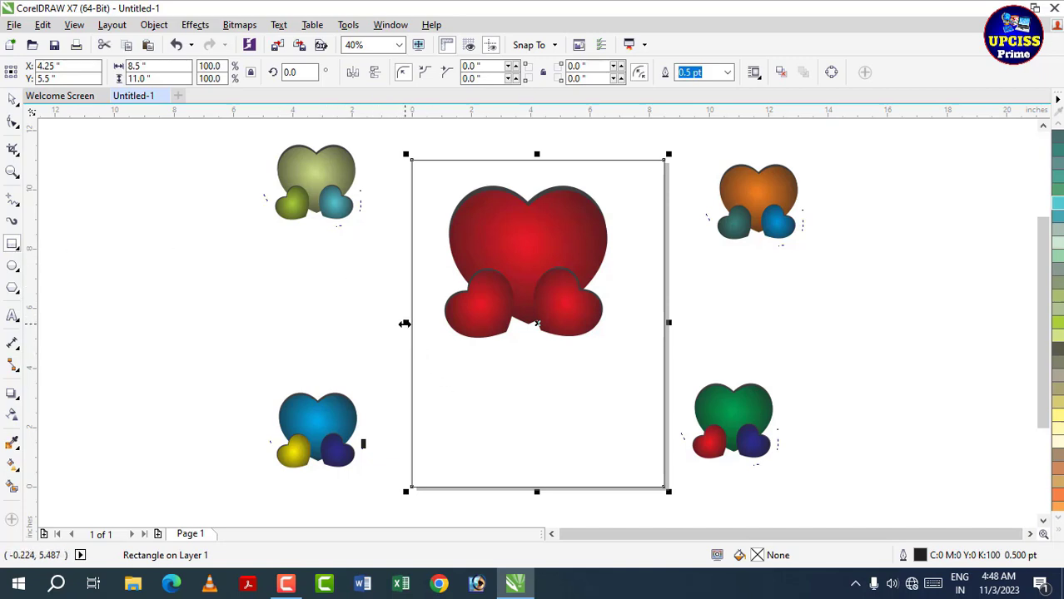
drag(405, 322, 111, 321)
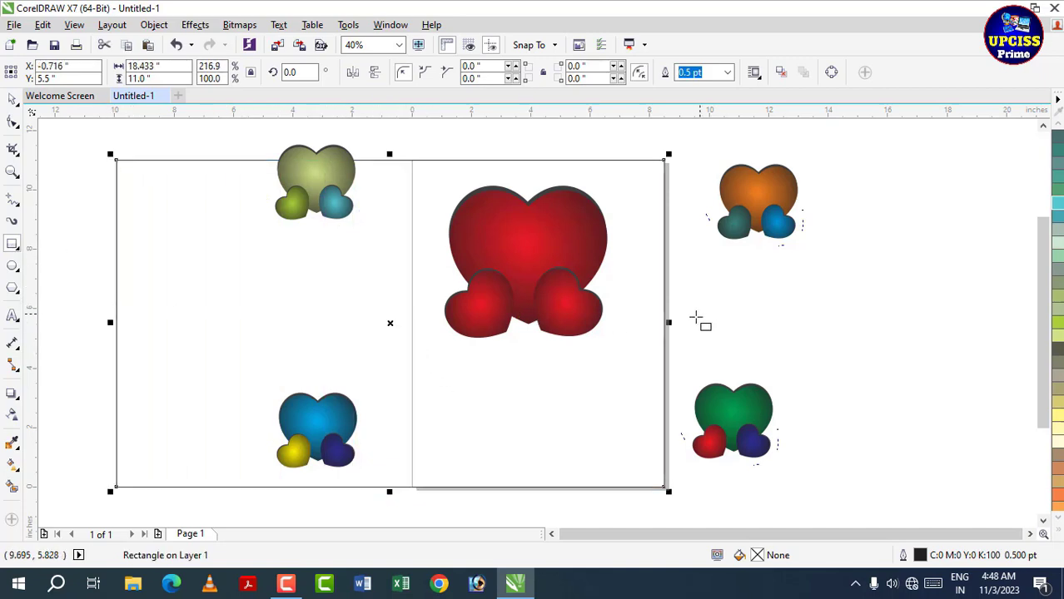
drag(669, 323, 915, 335)
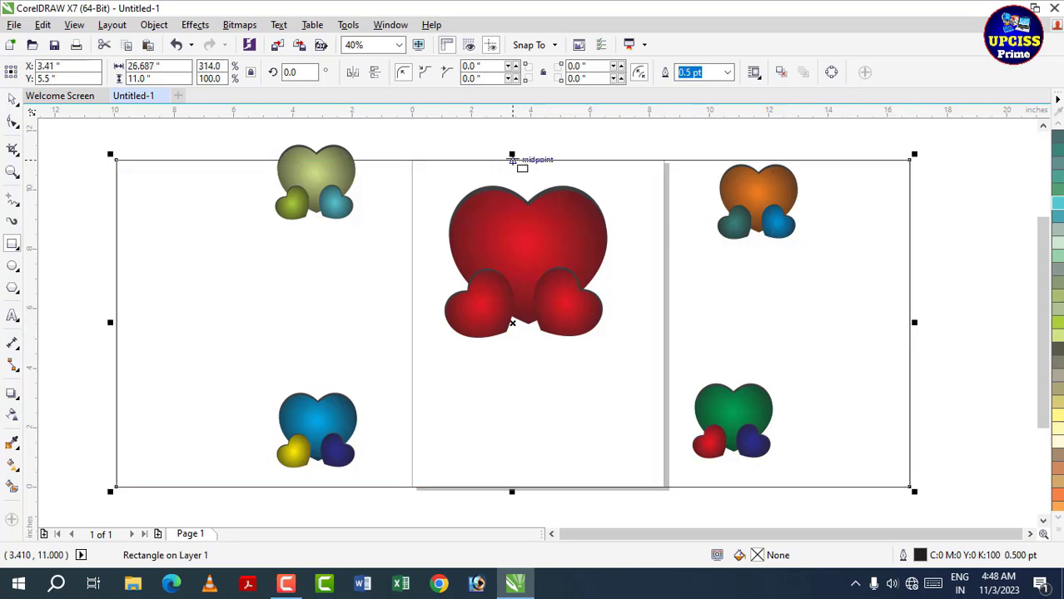
drag(512, 153, 518, 118)
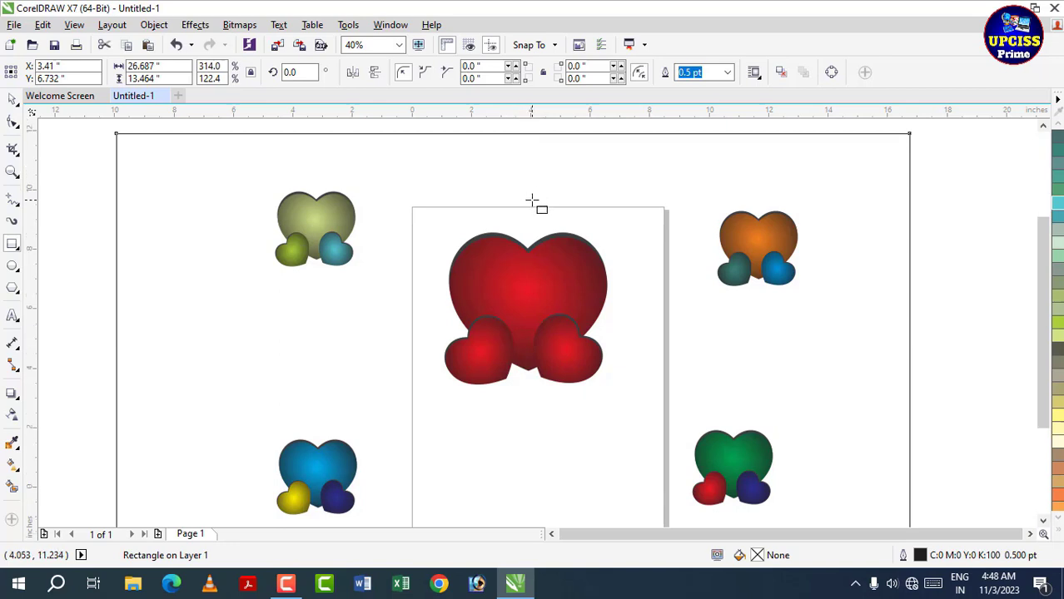
scroll(533, 198, down, 1)
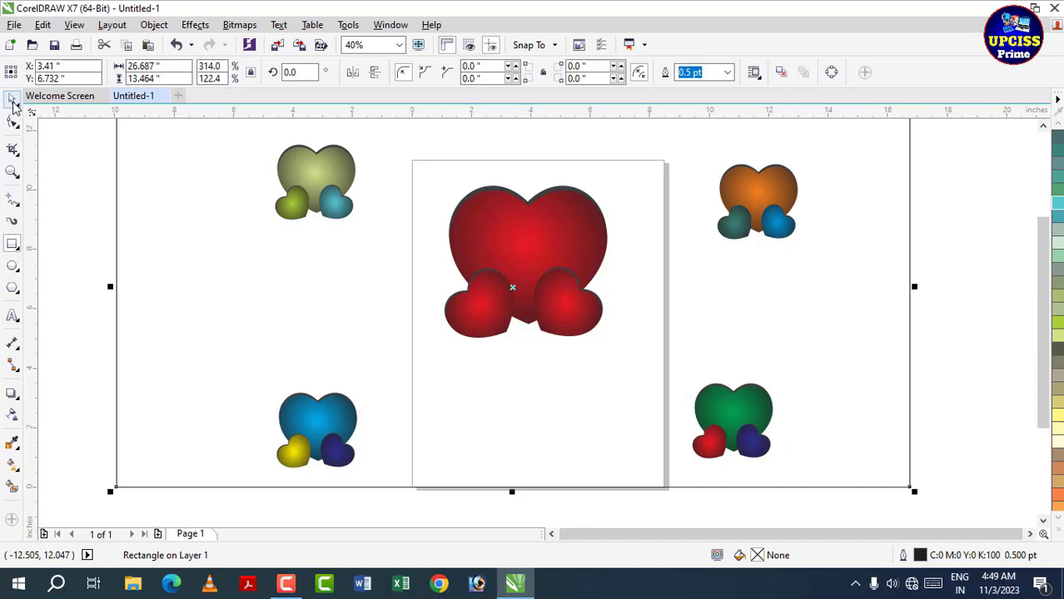
Fill the background rectangle with black and enlarge it to about 27.5 by 13.9 inches.
scroll(1058, 200, up, 5)
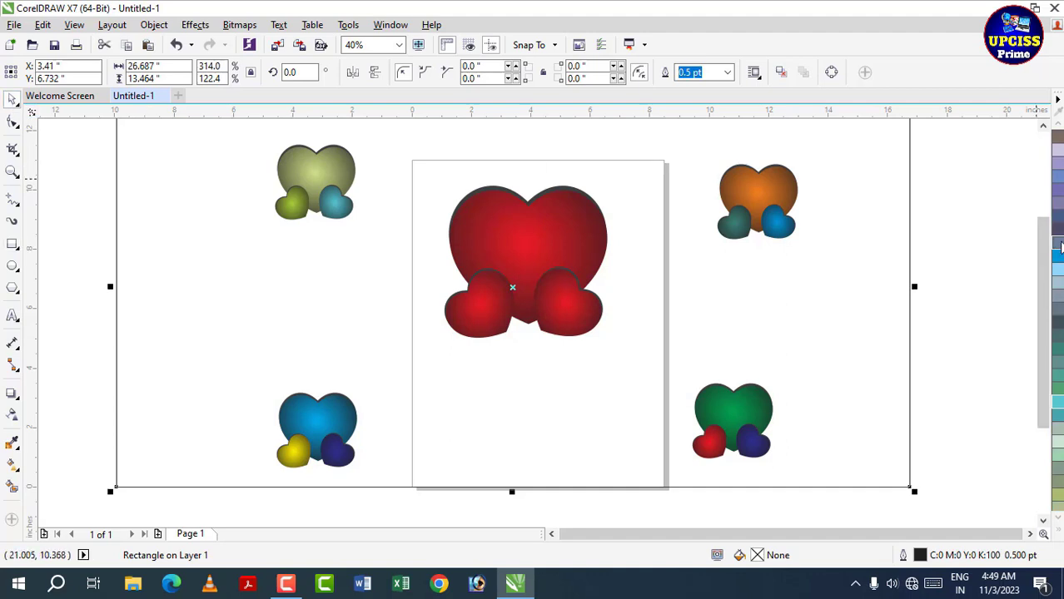
click(1059, 151)
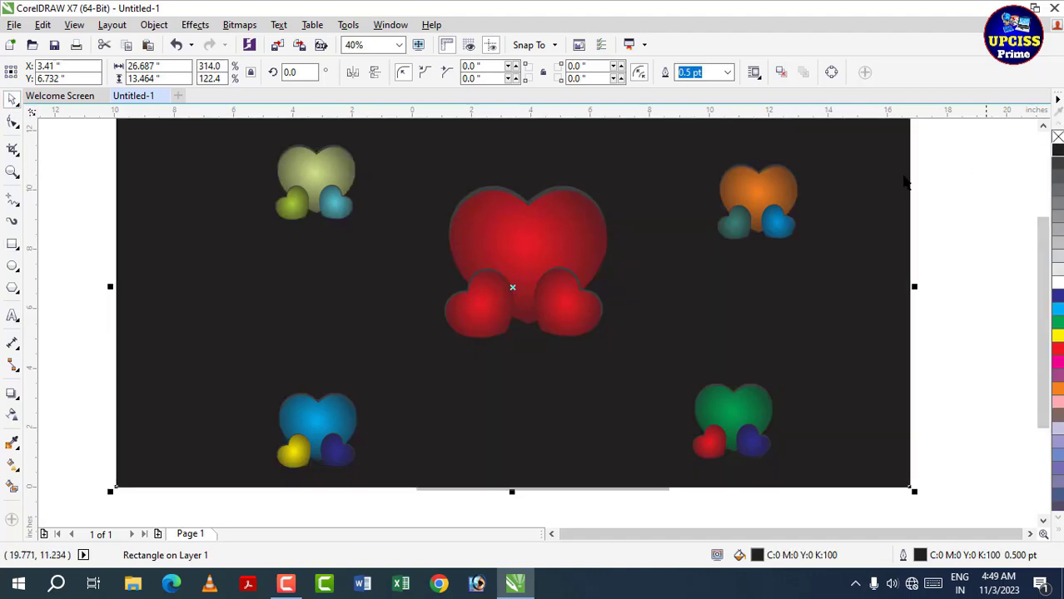
mouse_move(916, 493)
mouse_down()
mouse_move(950, 524)
mouse_move(931, 482)
mouse_up()
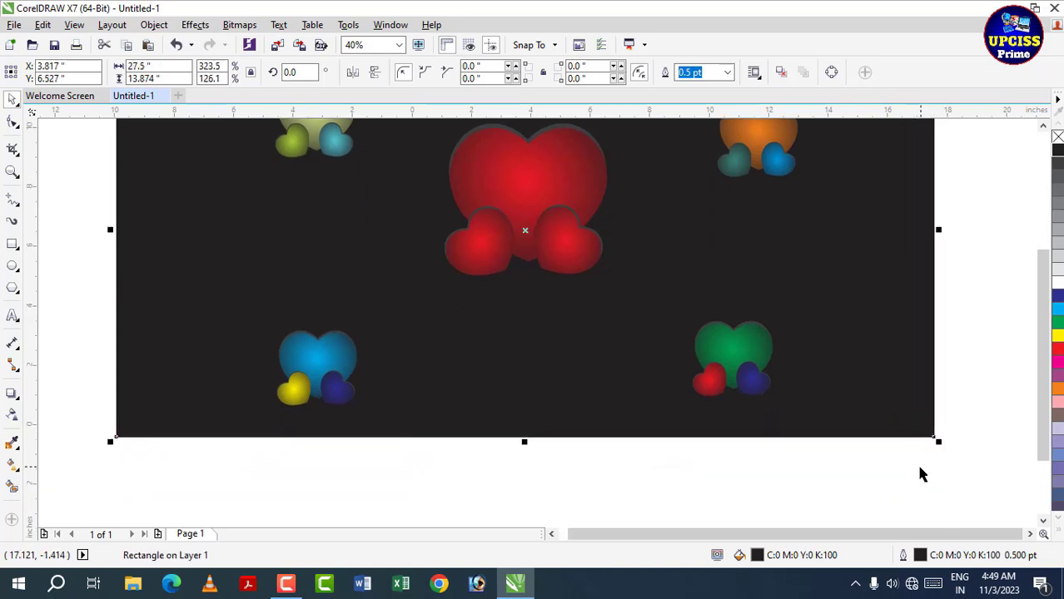
scroll(833, 479, up, 1)
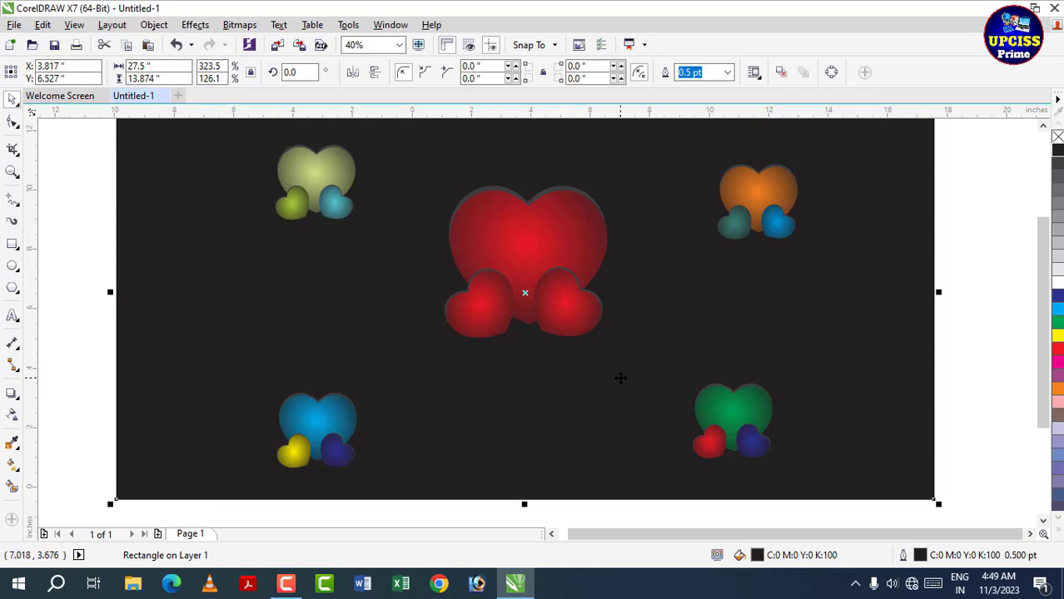
Ungroup the lower right heart copy and place a duplicate of its green large heart directly above it.
click(739, 414)
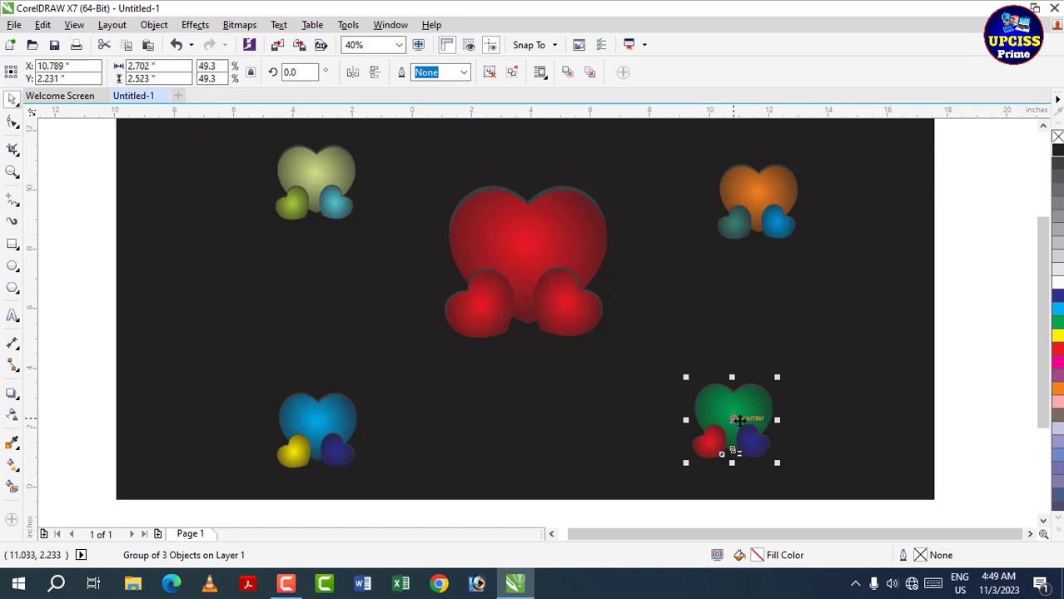
key(ctrl+u)
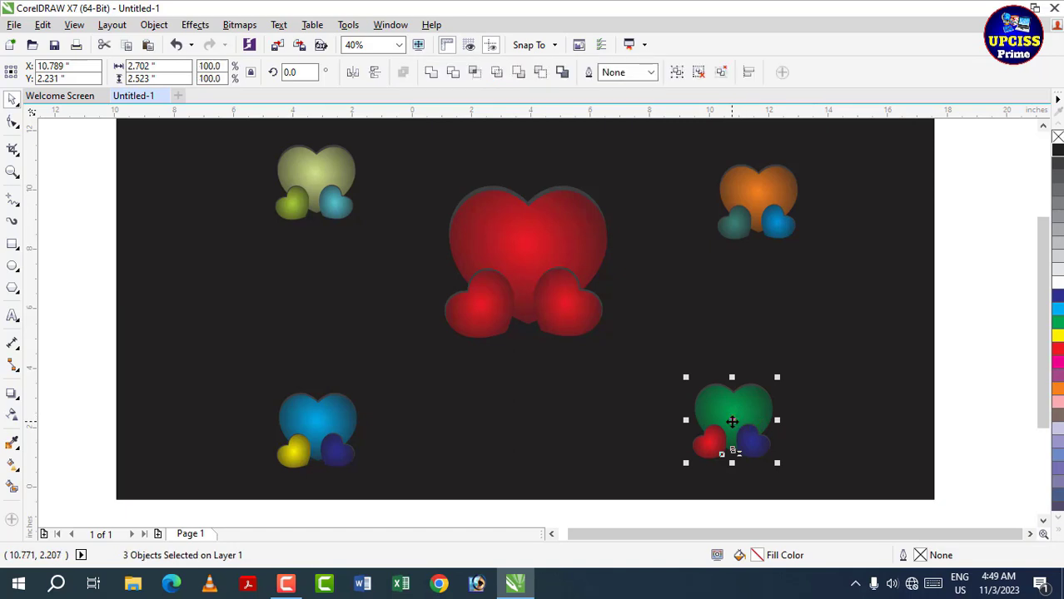
click(964, 401)
click(746, 393)
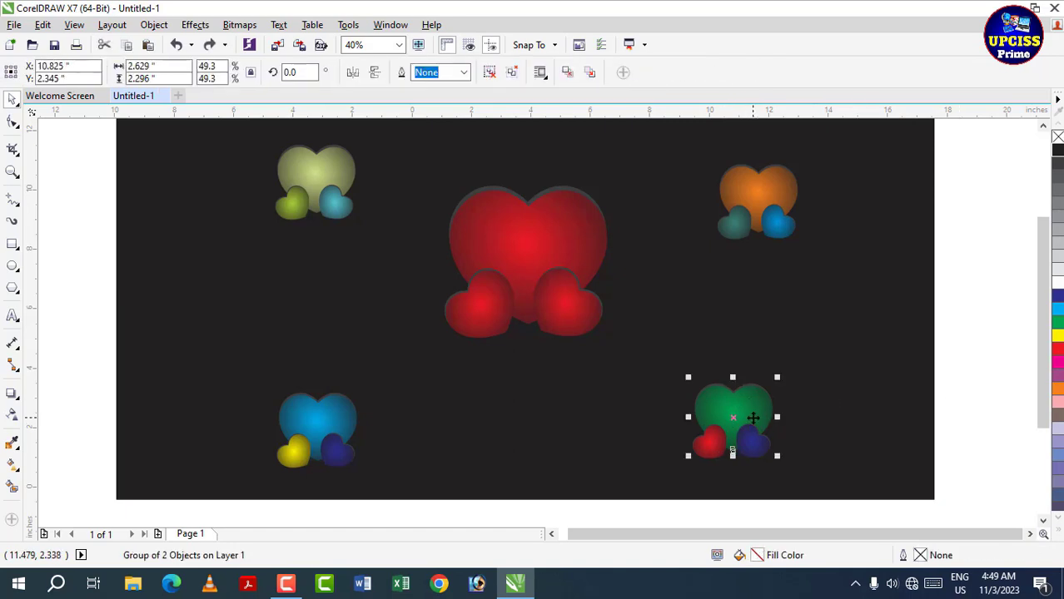
drag(754, 415, 754, 314)
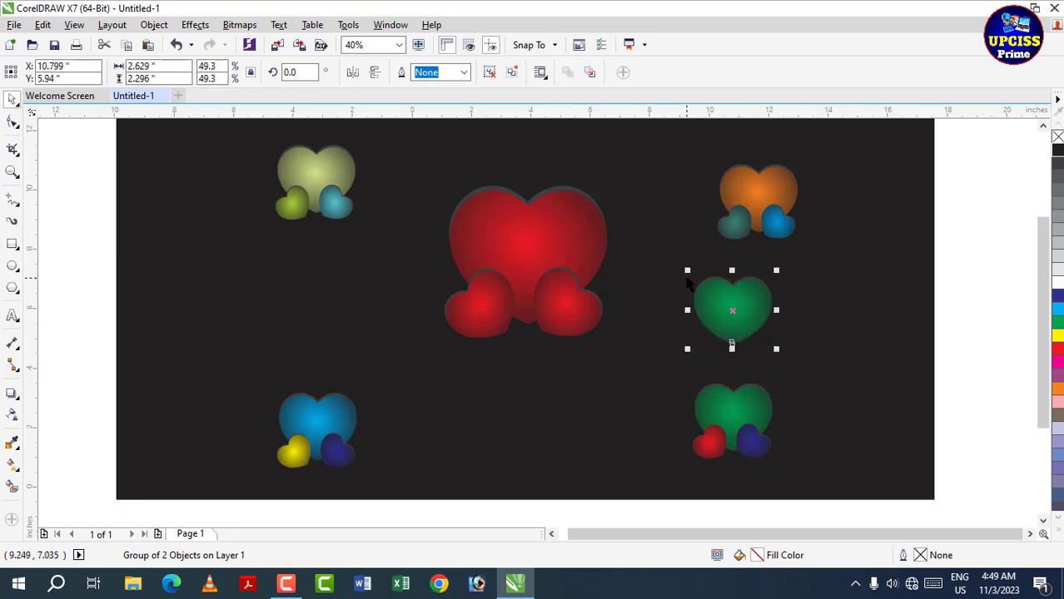
Scale the duplicated green heart to 15.5% about its centre and set its gradient's centre colour to red.
drag(687, 270, 710, 295)
click(12, 464)
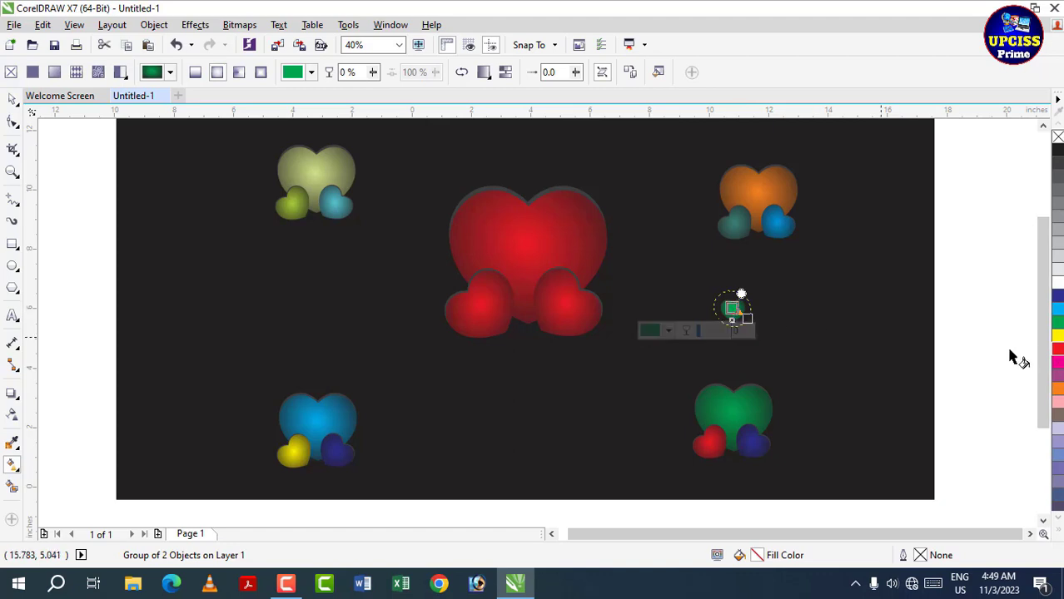
click(1058, 350)
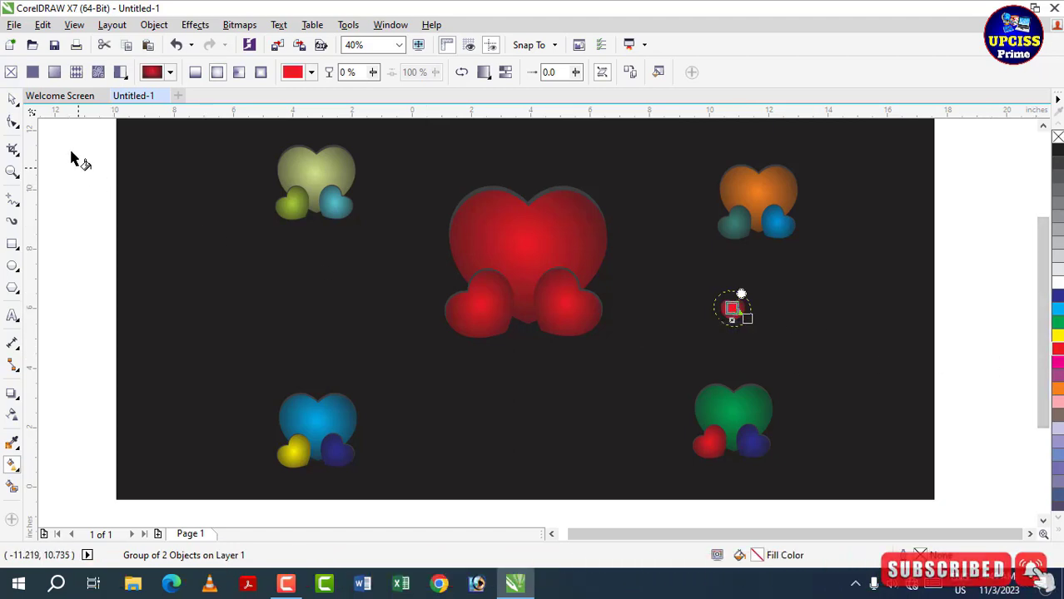
Scatter duplicates of the tiny red heart across the black background around the large heart and its four copies.
click(13, 99)
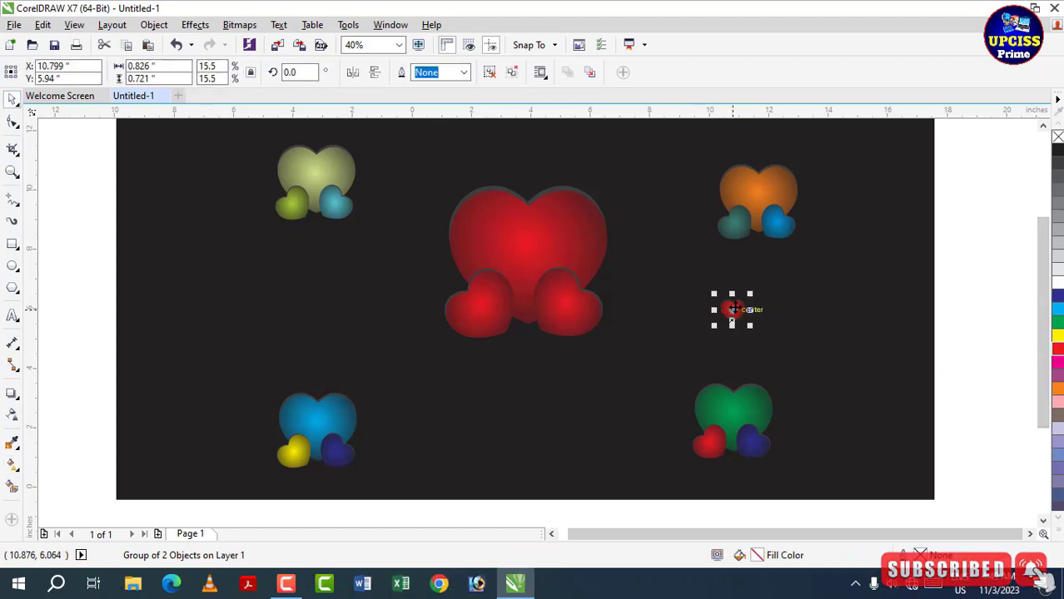
drag(731, 312, 196, 353)
drag(196, 353, 422, 457)
drag(423, 454, 875, 301)
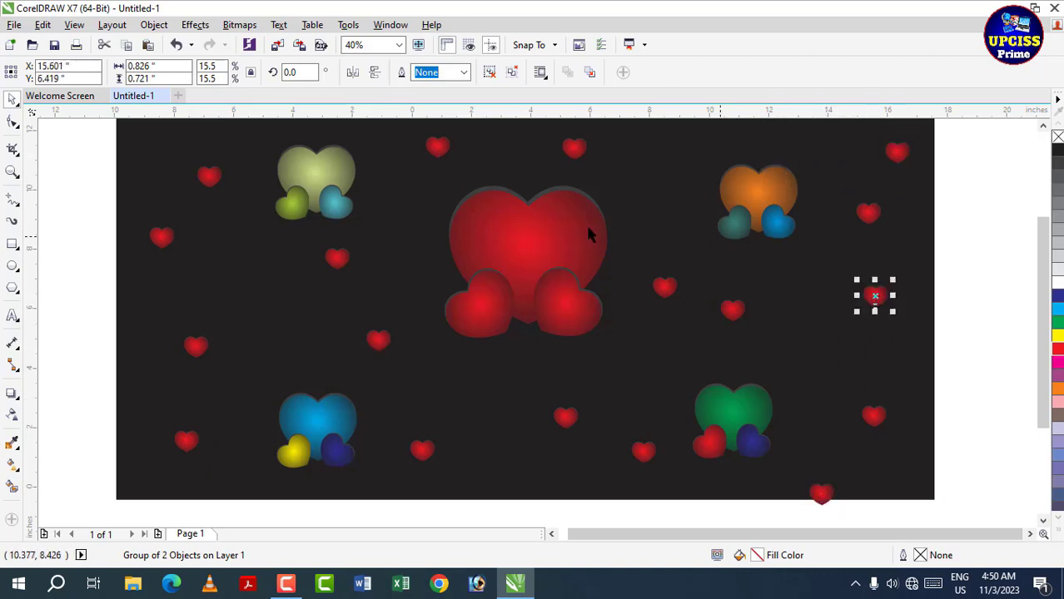
Set the centre colour of the tiny heart just above the cyan copy to yellow and of the one at the right edge's mid-height to dark blue.
click(376, 343)
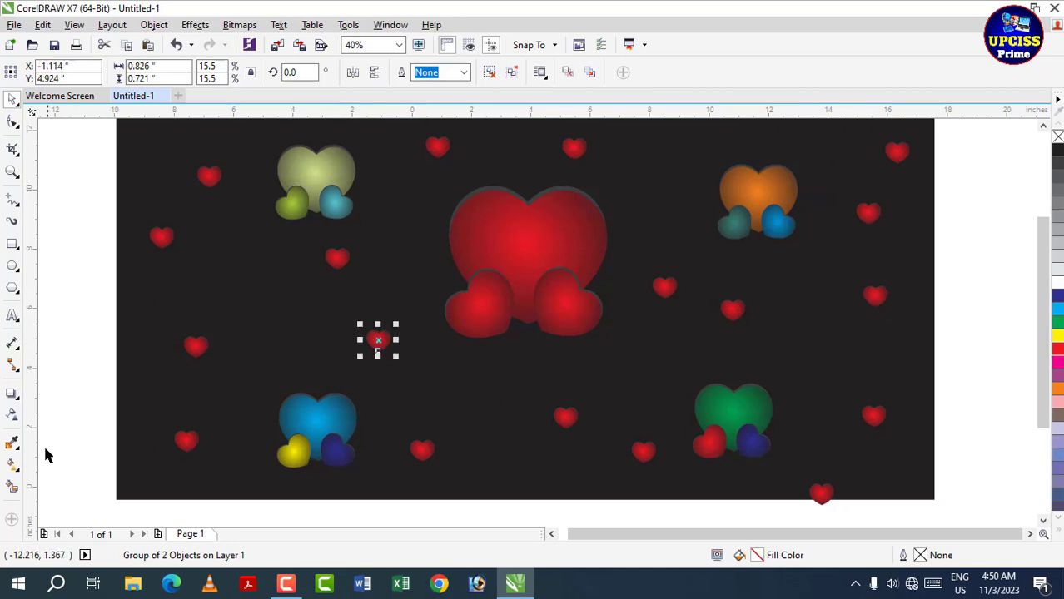
click(12, 466)
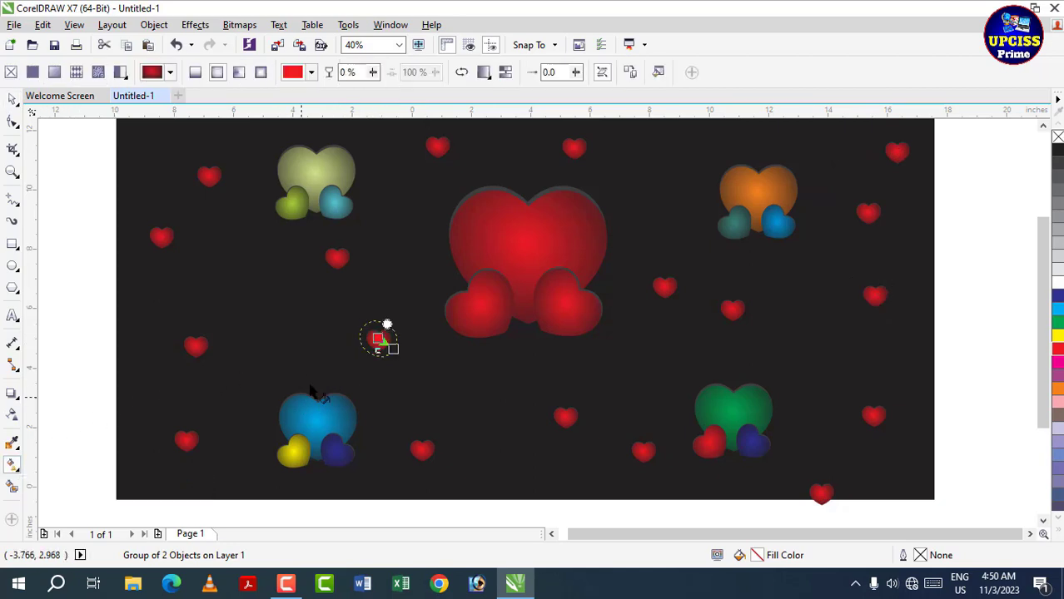
click(378, 339)
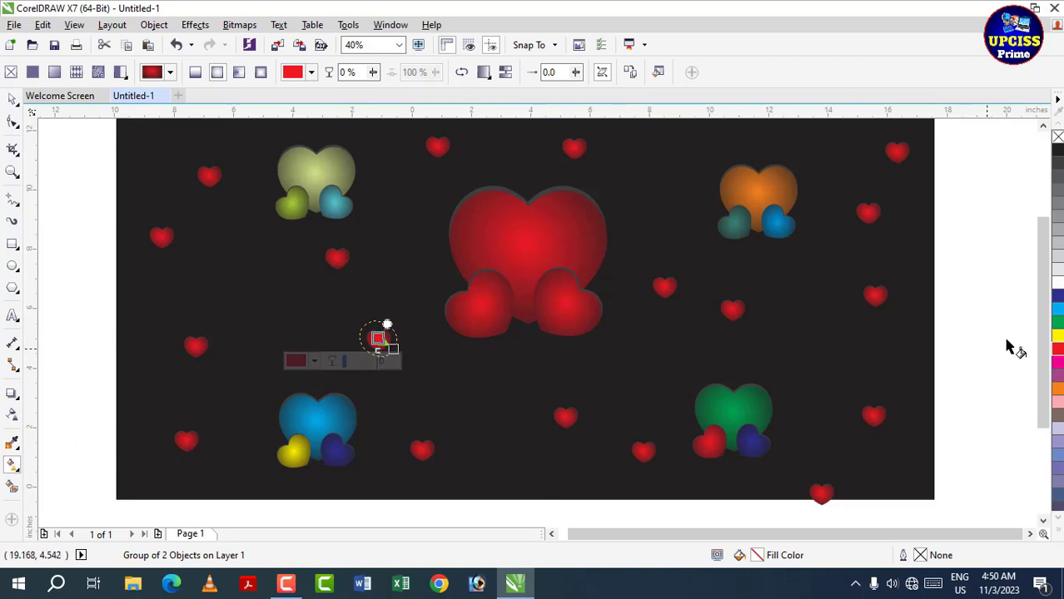
click(1058, 336)
click(876, 297)
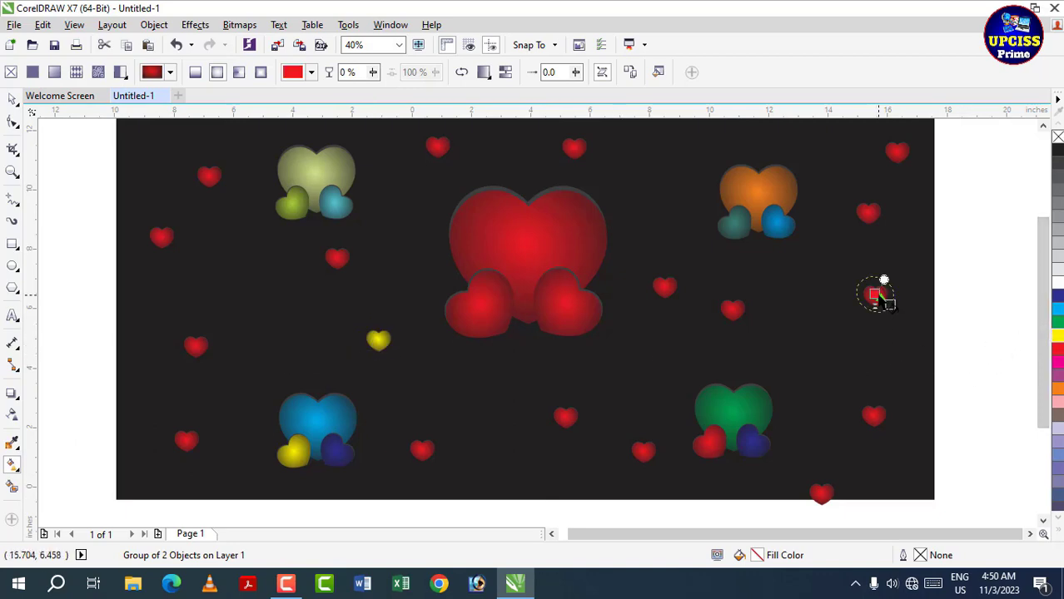
click(875, 295)
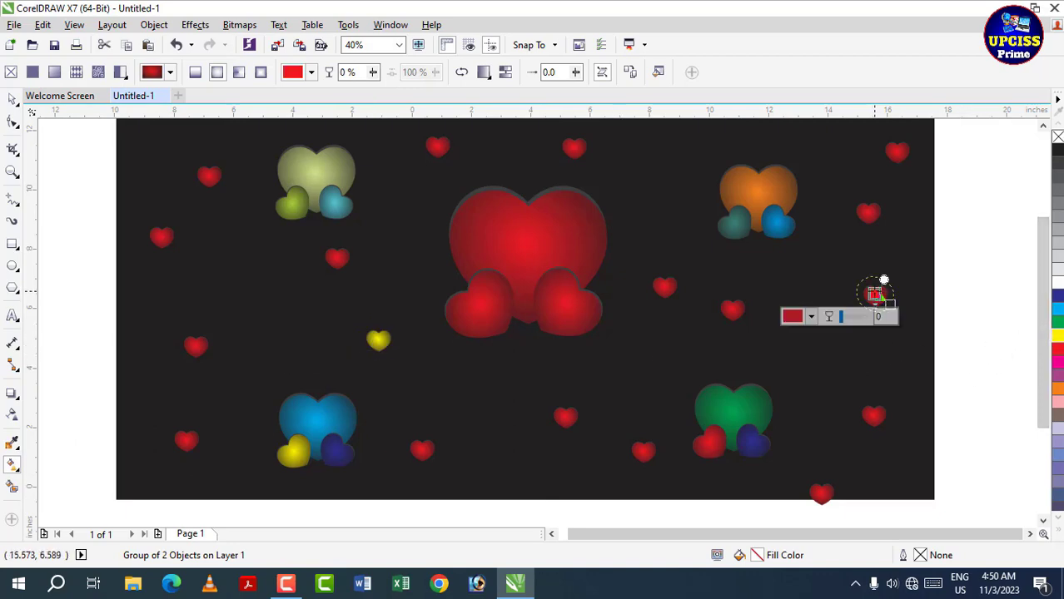
click(1058, 296)
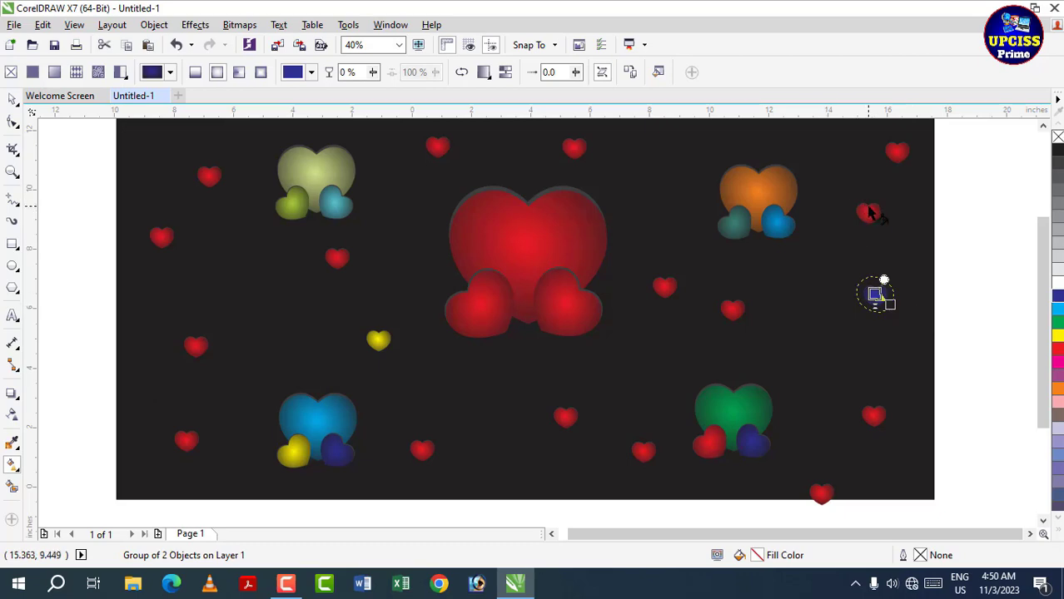
Set the centre colour of the tiny heart beside the orange copy to yellow and of the one in the upper right corner to orange.
click(868, 211)
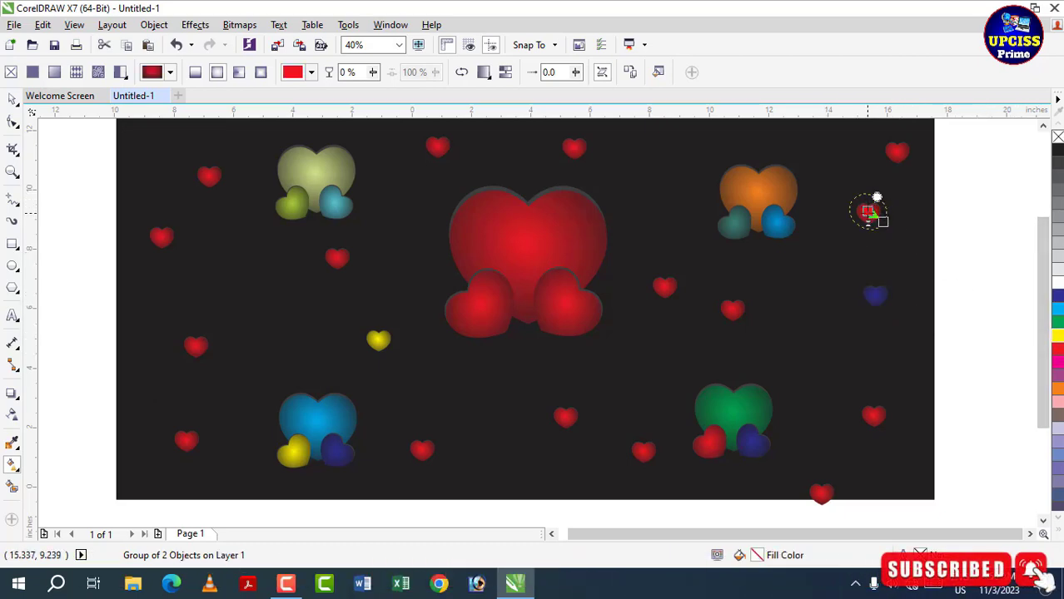
click(868, 212)
click(1058, 337)
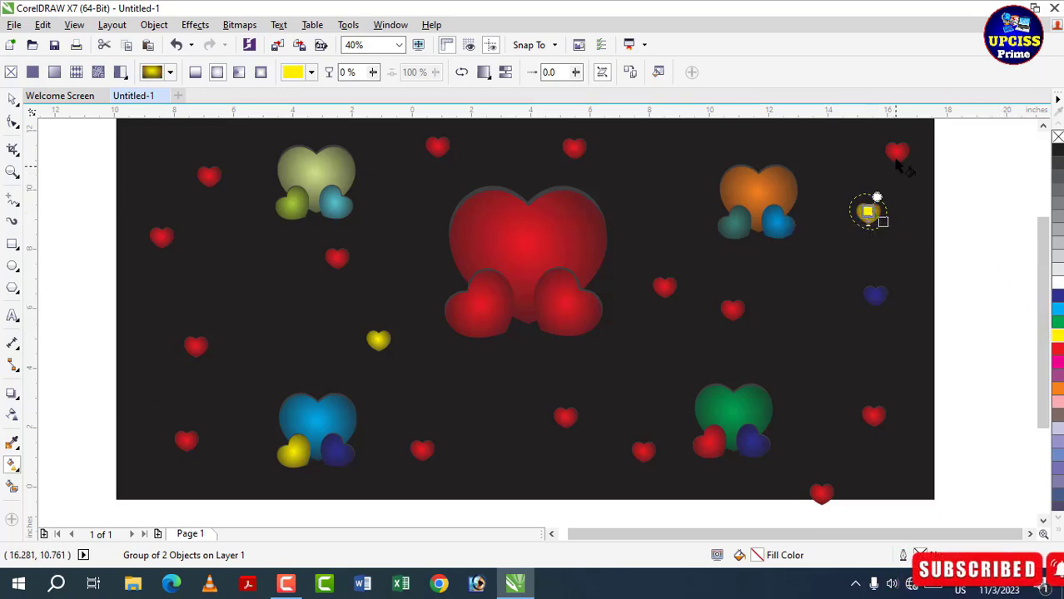
click(897, 151)
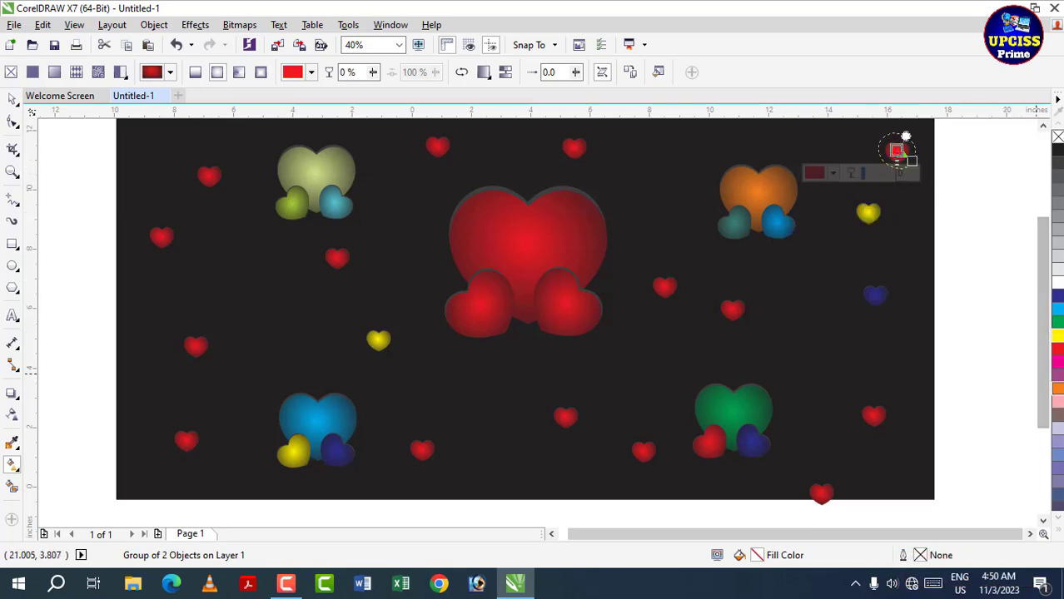
click(1058, 388)
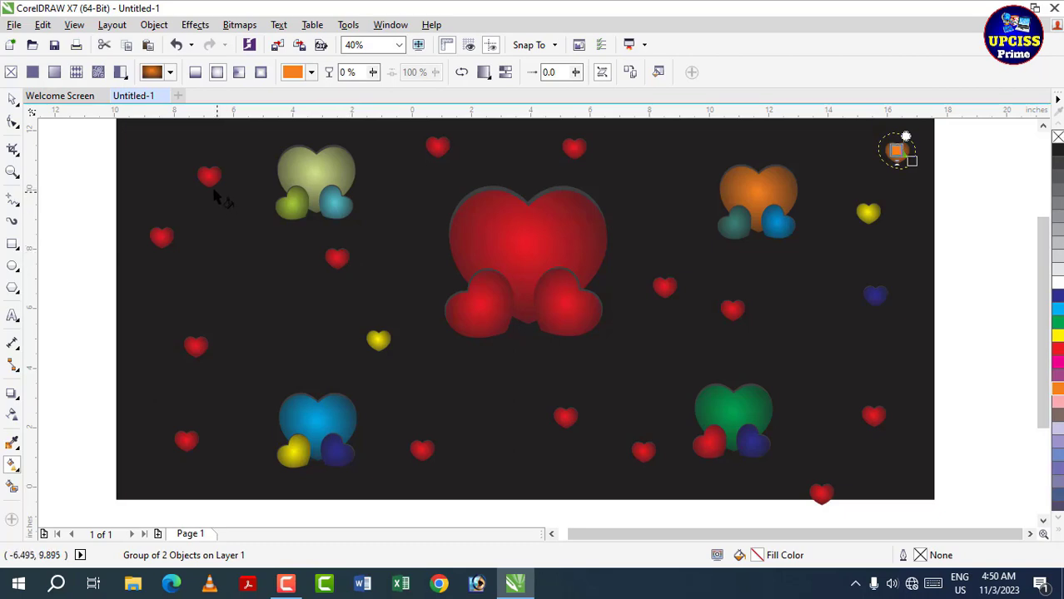
Set the centre colour of the tiny heart left of the pale green copy to dark blue and clear the selection.
click(209, 177)
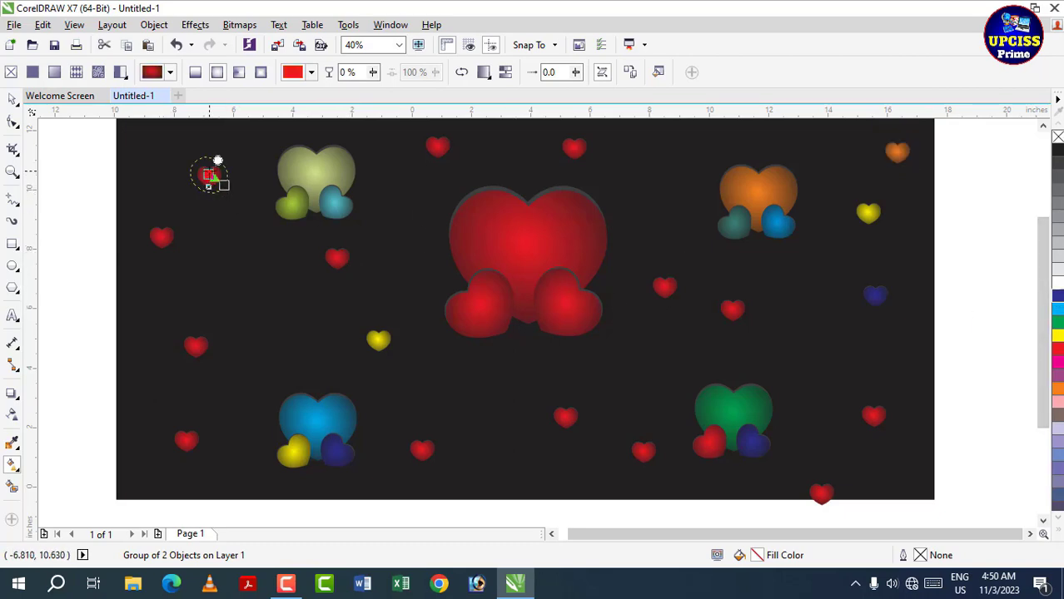
click(209, 175)
click(1054, 297)
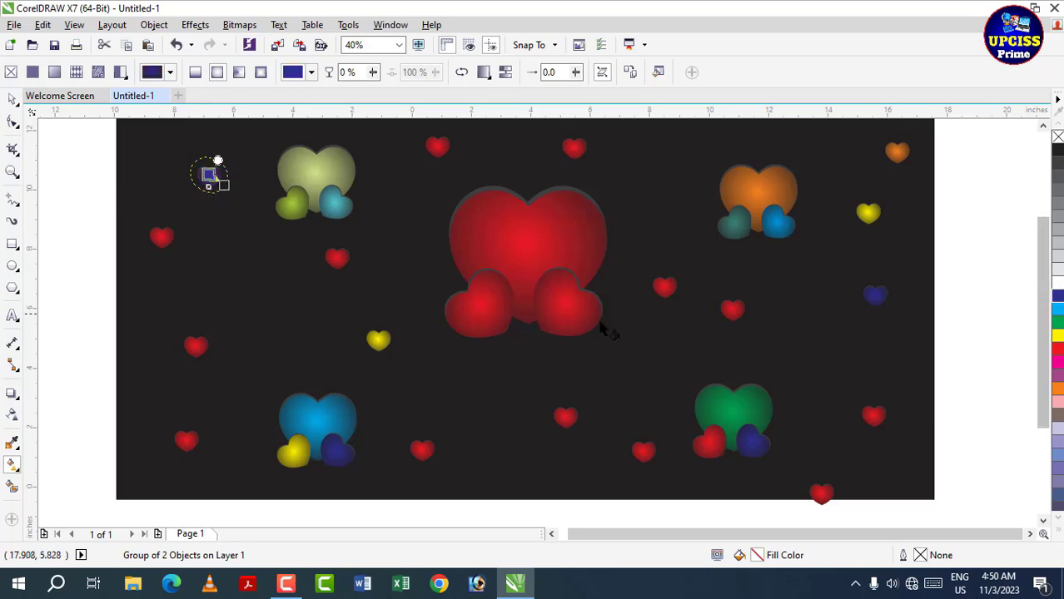
key(space)
key(Escape)
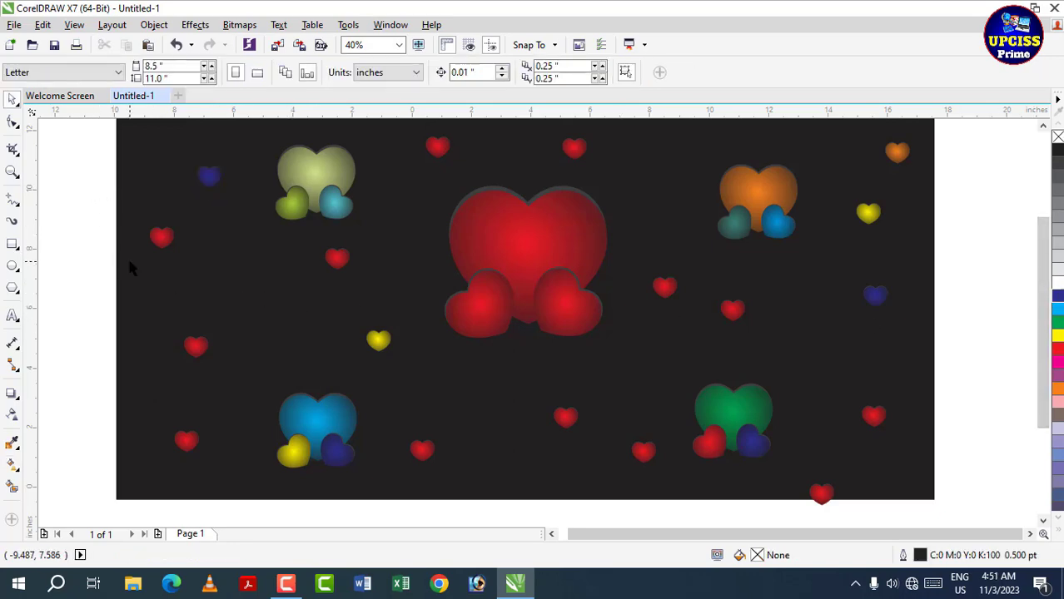